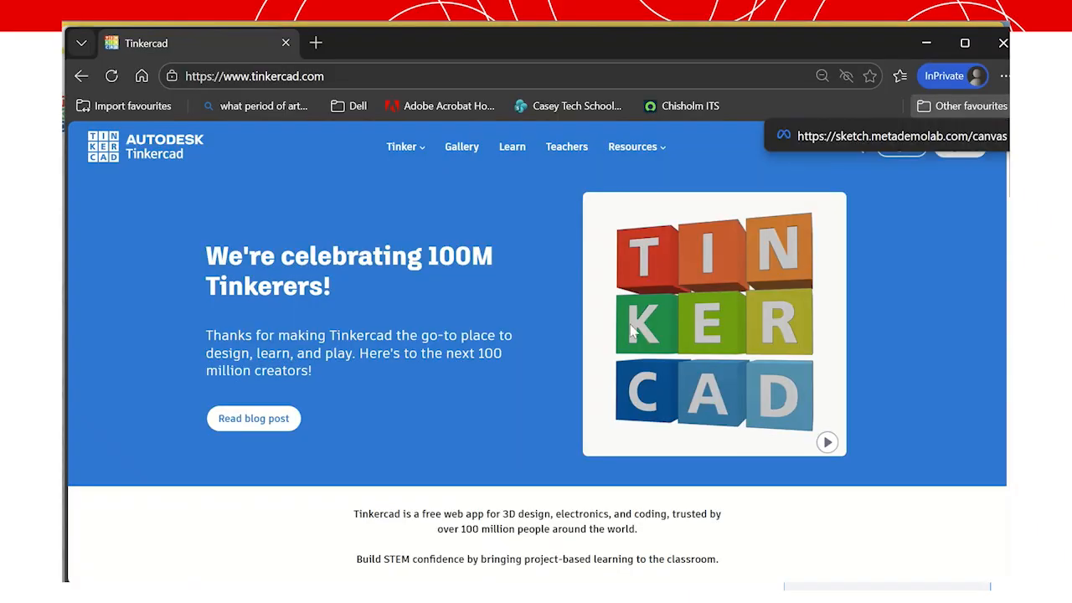
Open Tinkercad from the Dell bookmarks and scroll down its home page.
left_click(346, 106)
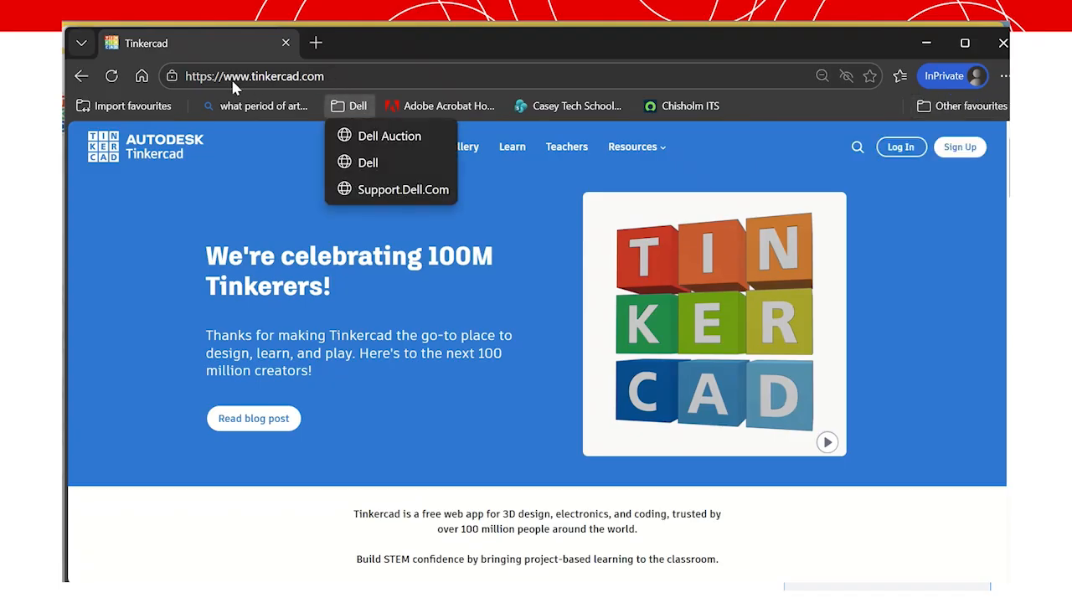
scroll(542, 444, "down", 3)
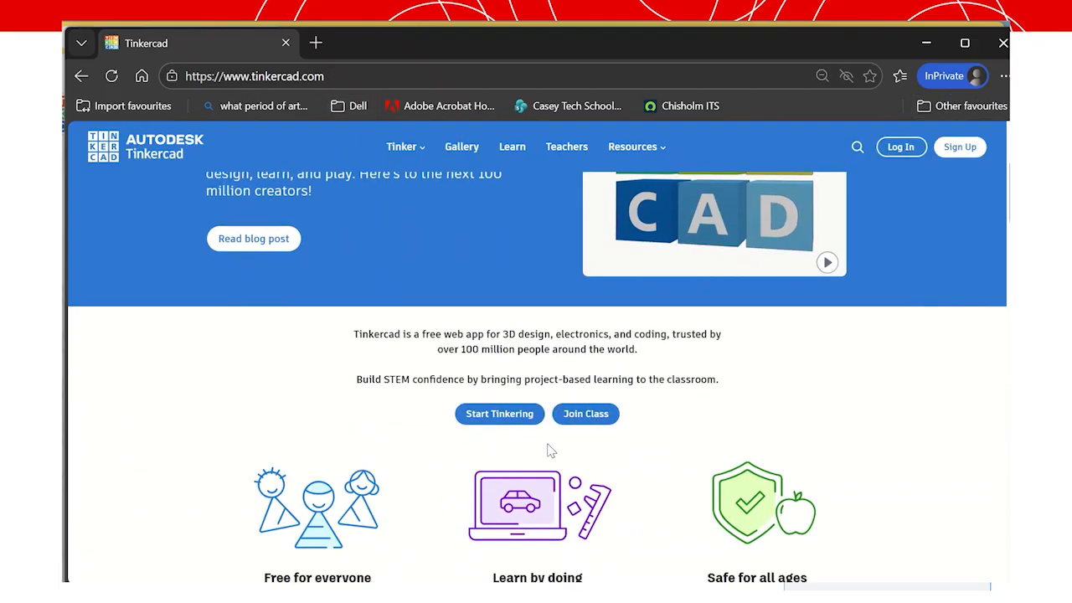
Open Join Class and submit the teacher's class code from the clipboard.
left_click(587, 343)
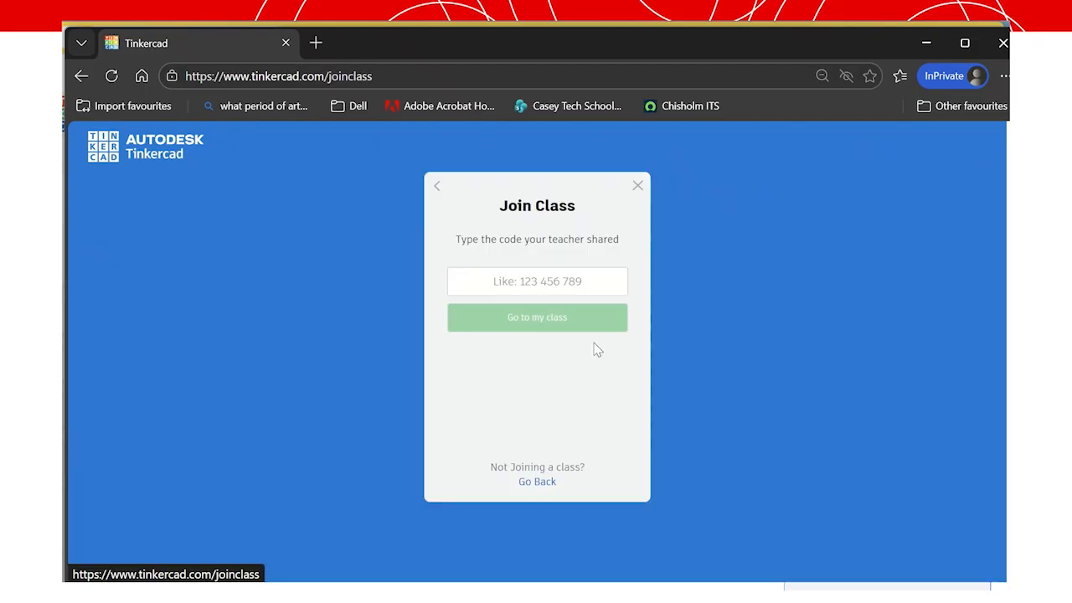
left_click(515, 285)
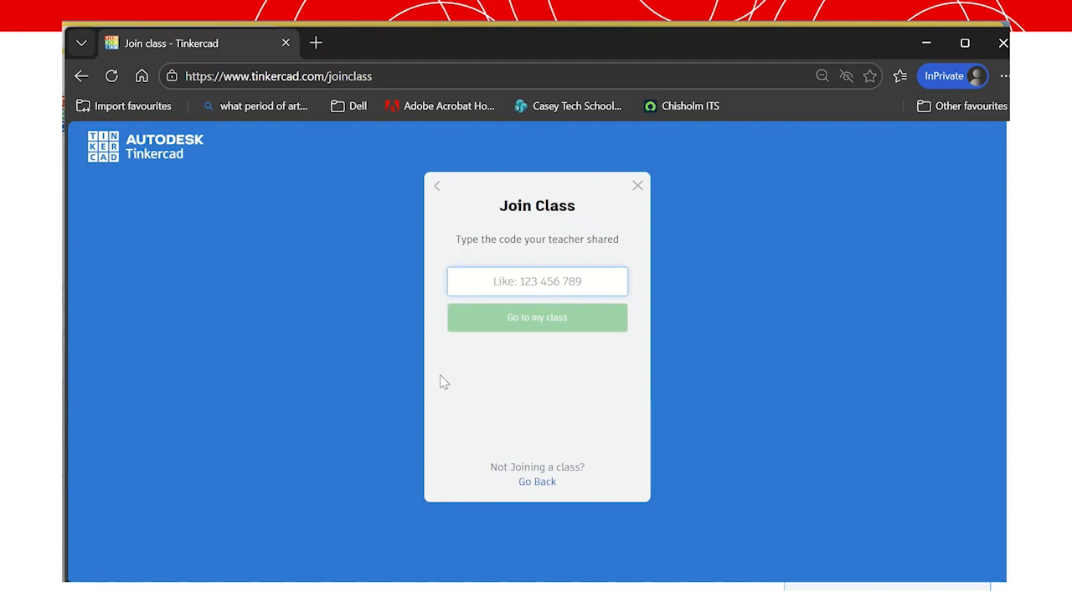
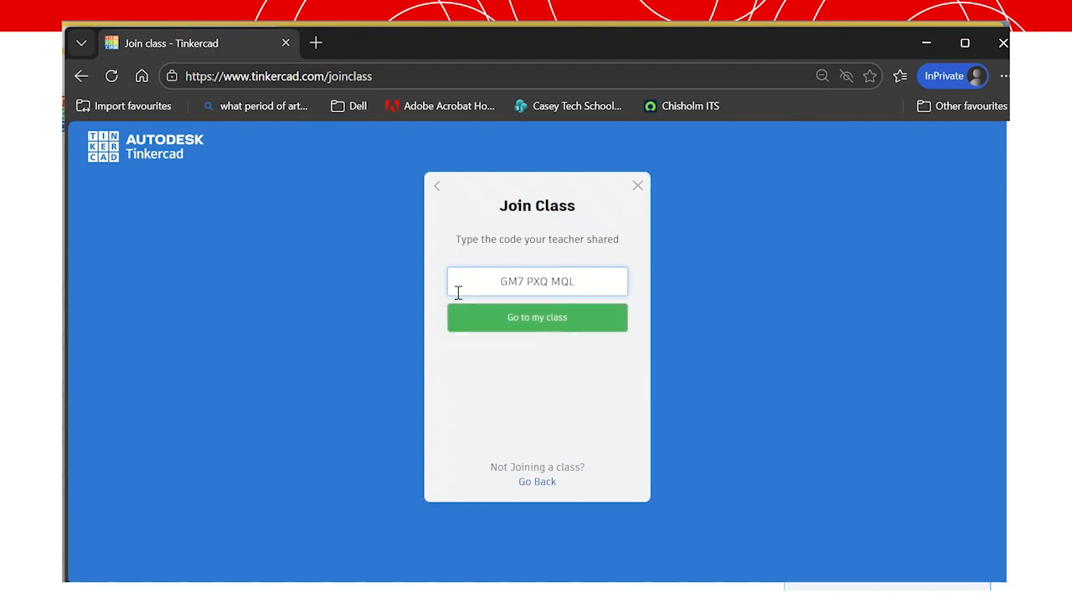
left_click(518, 326)
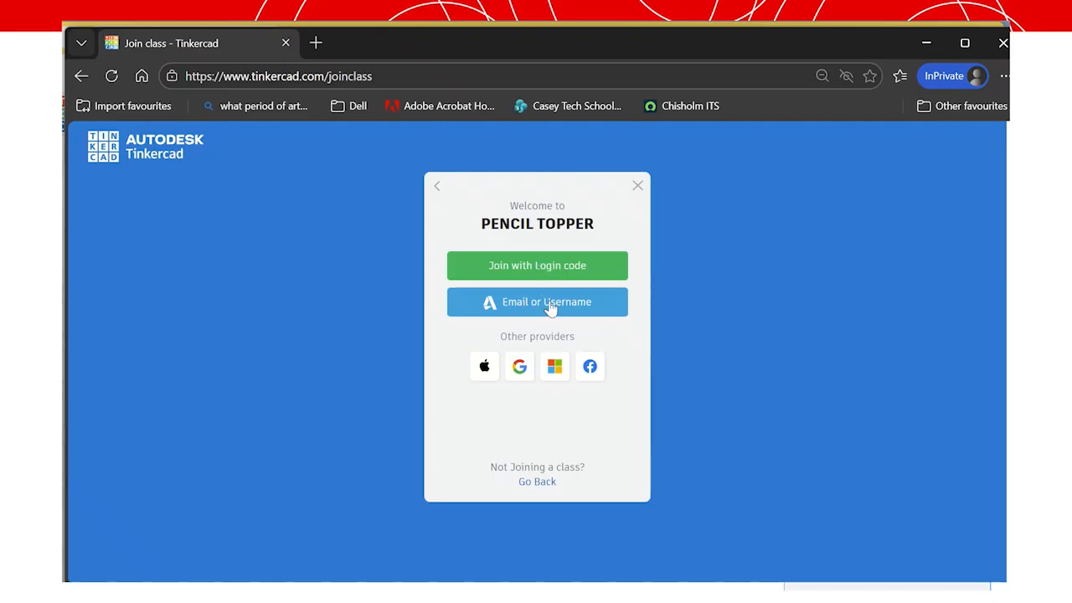
Sign in with the student's login code to enter the PENCIL TOPPER class.
left_click(536, 278)
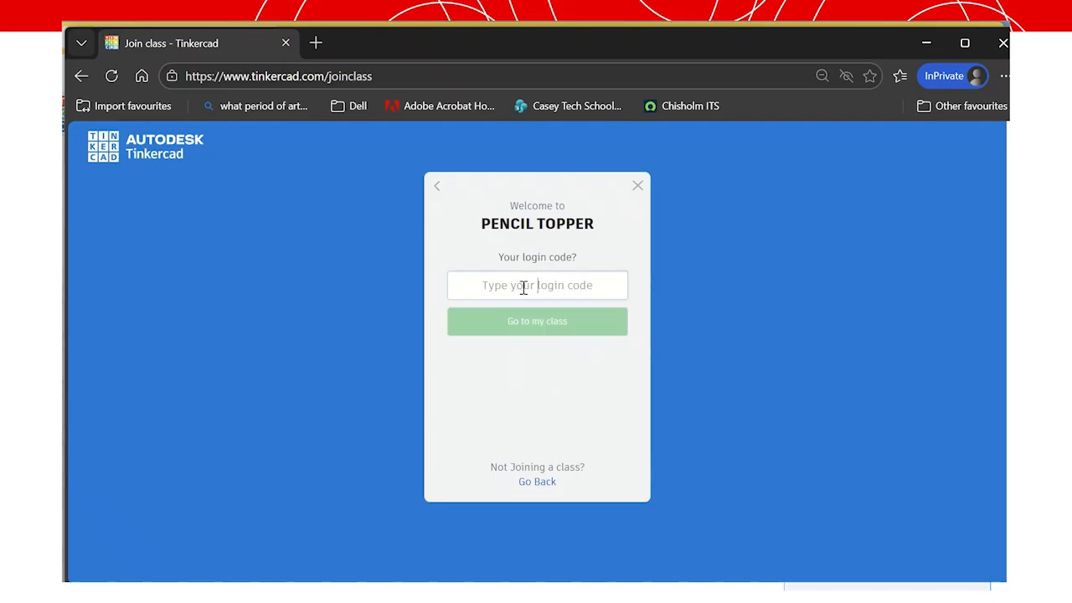
left_click(523, 286)
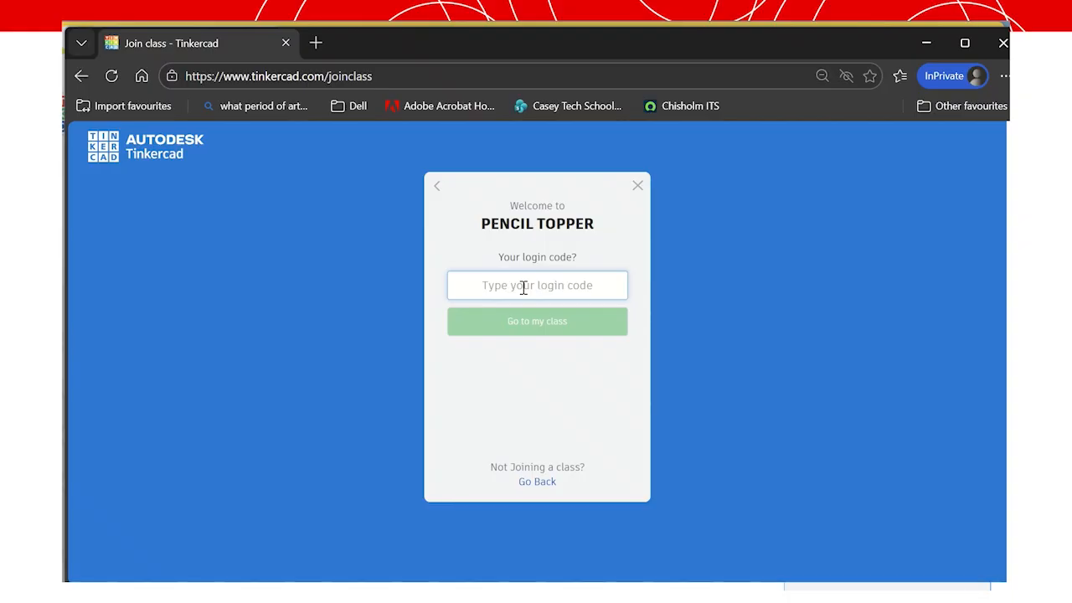
type("s")
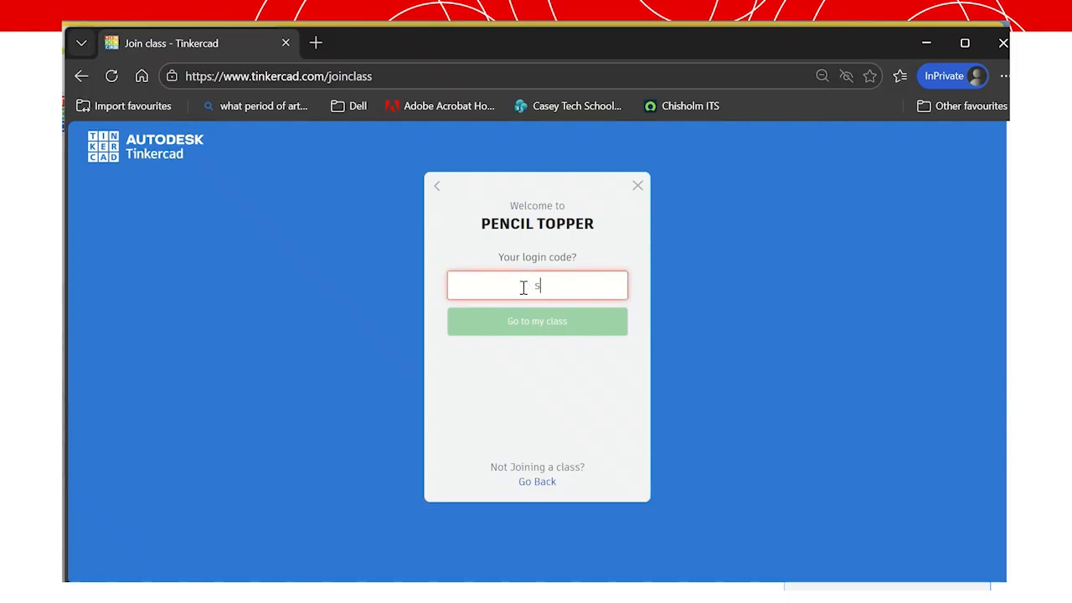
type("96")
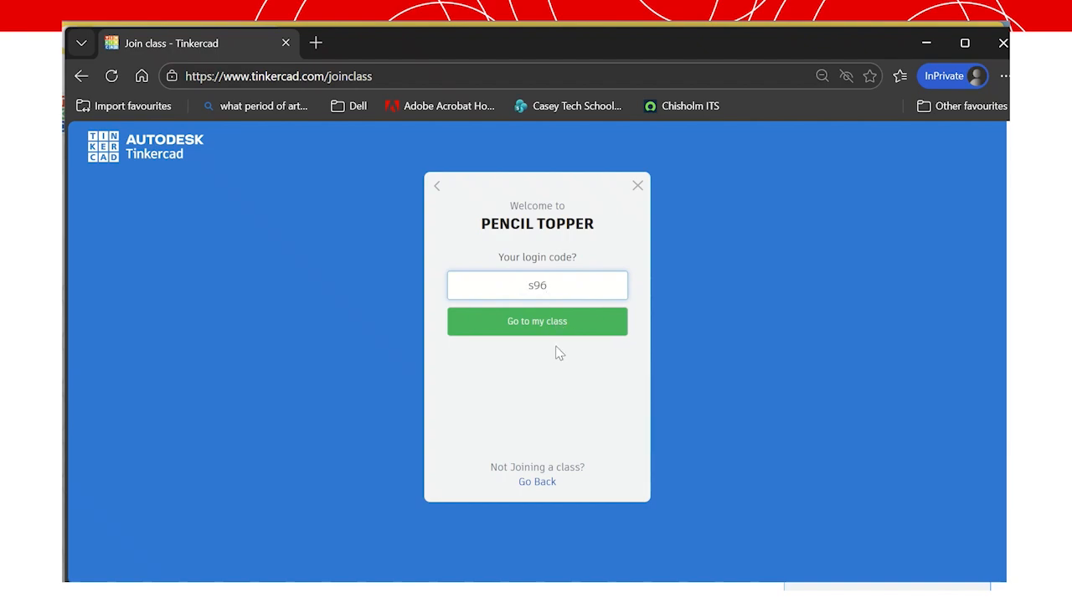
left_click(520, 322)
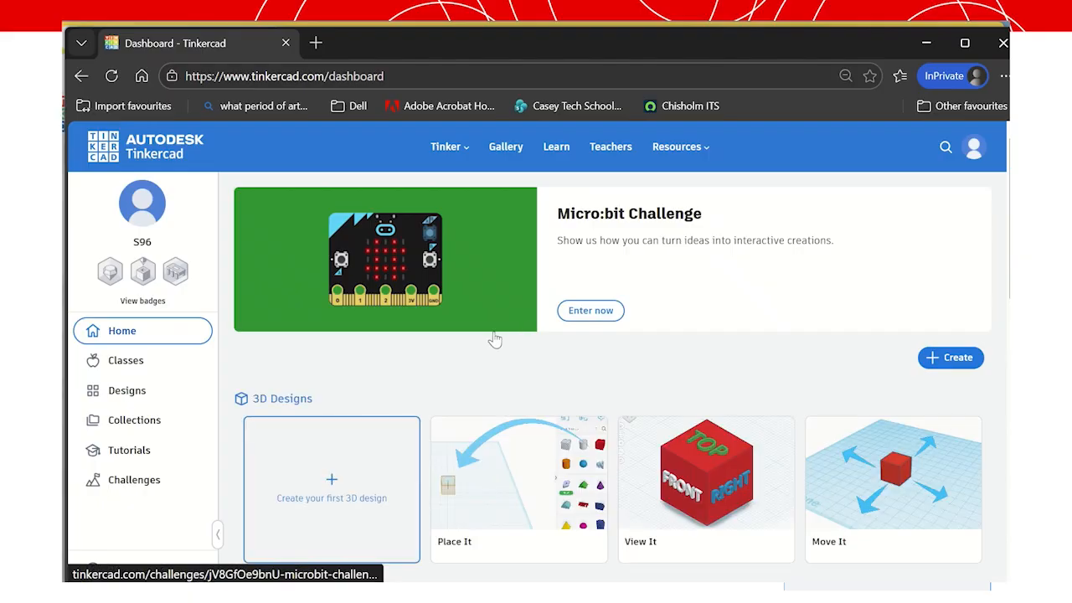
Open the Pencil topper activity in the PENCIL TOPPER class and make an editable copy.
left_click(127, 362)
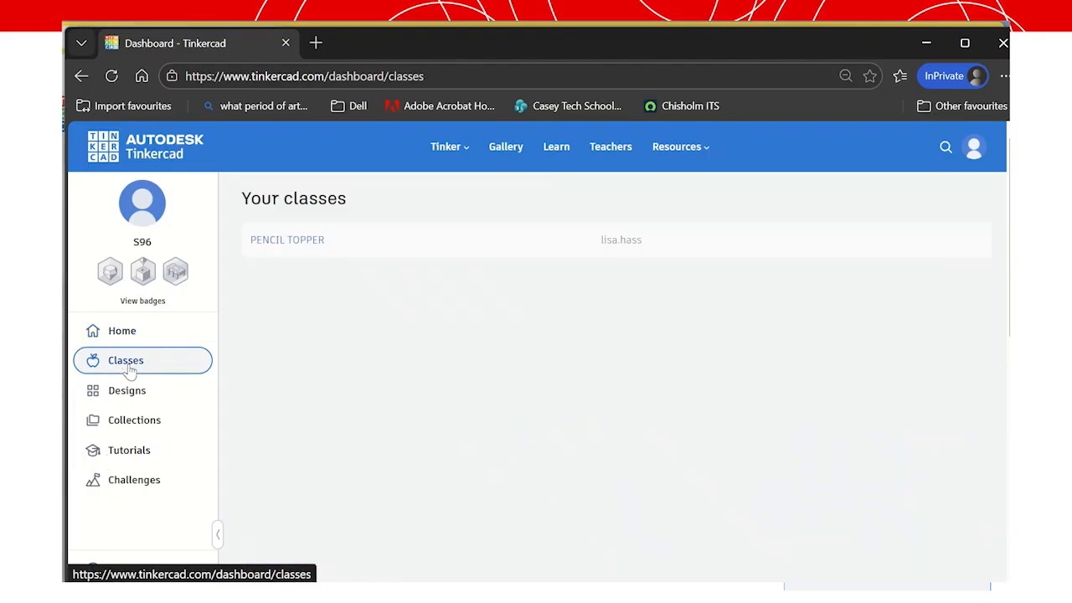
left_click(286, 244)
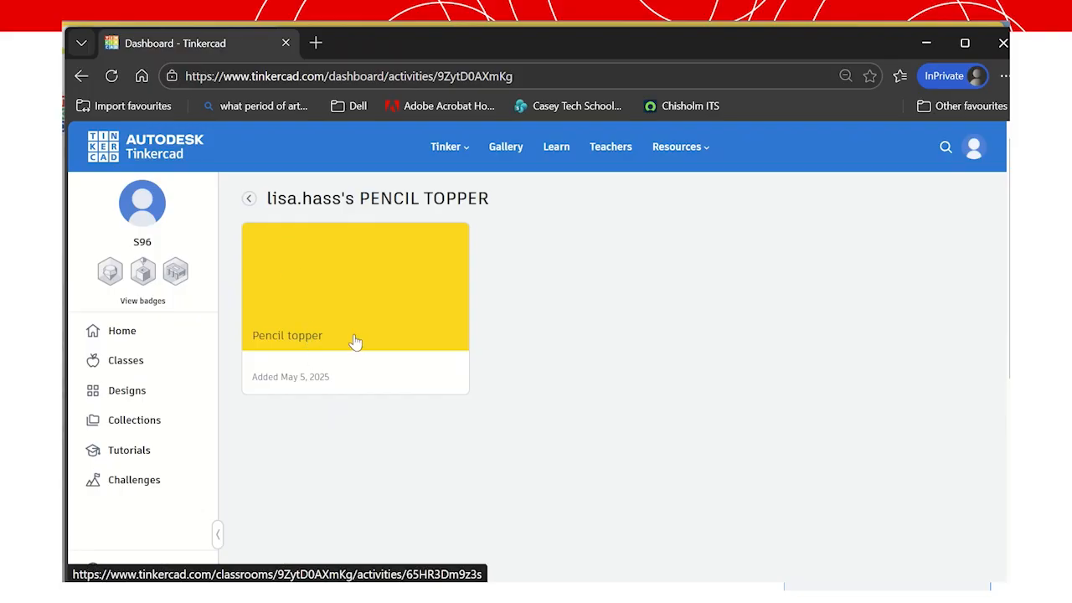
left_click(317, 343)
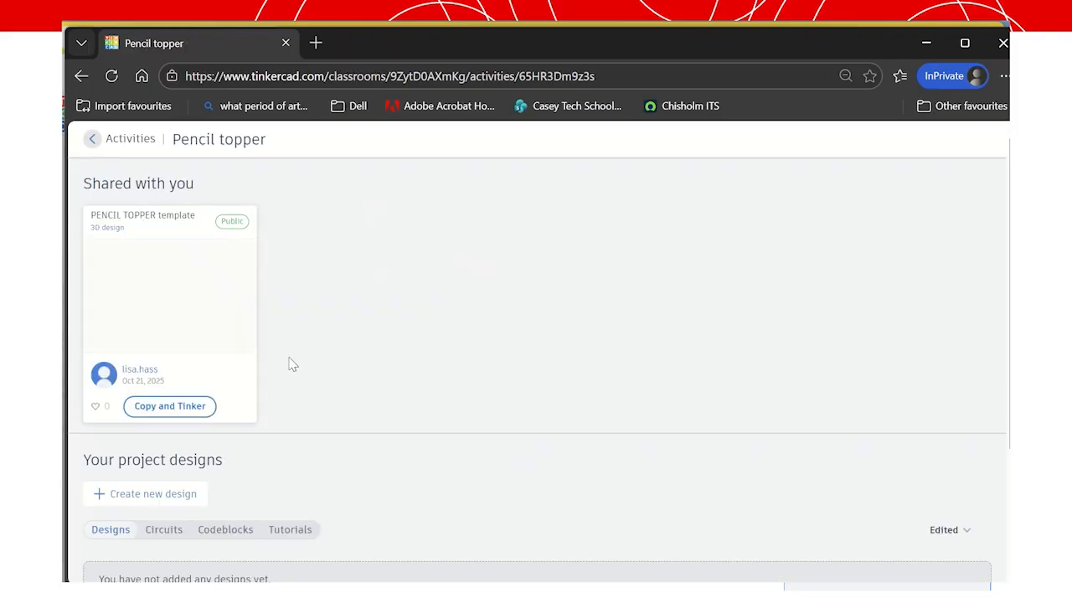
left_click(166, 407)
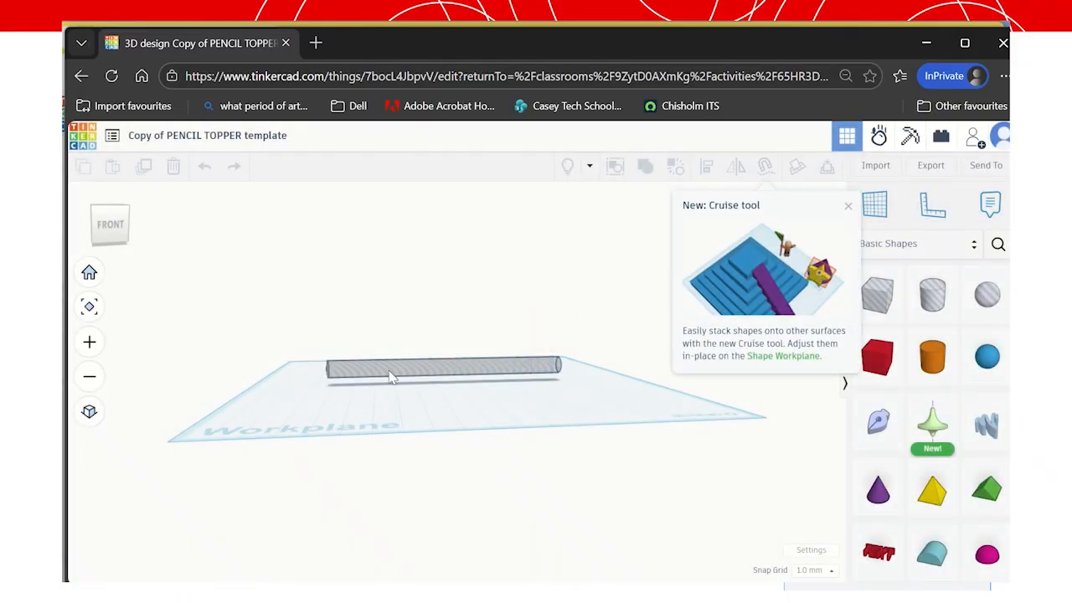
Add a new cylinder above the rod and raise it to 157 mm height.
left_click(950, 303)
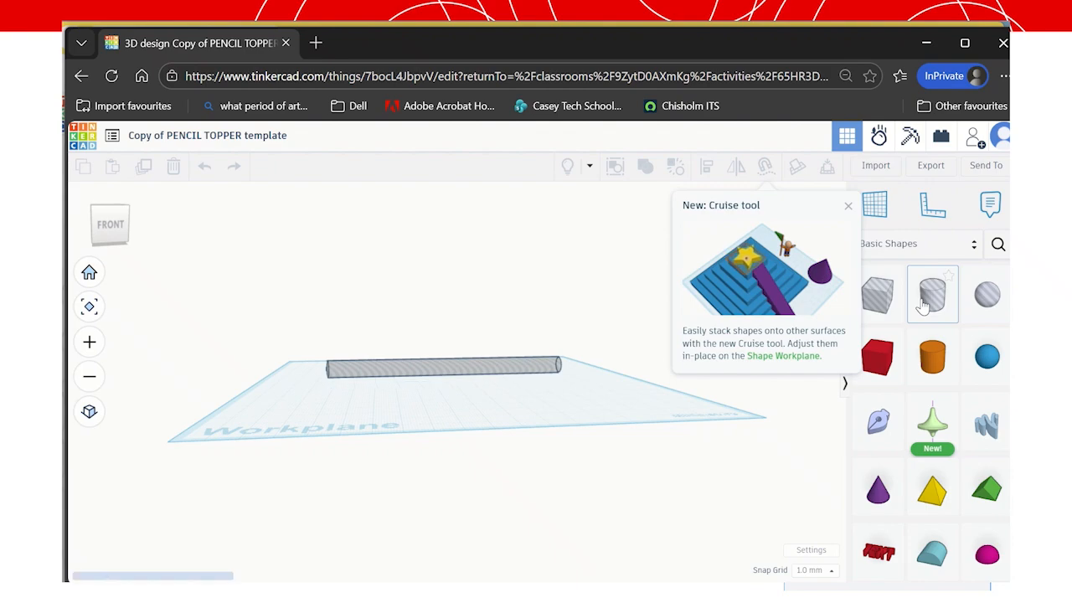
left_click(452, 368)
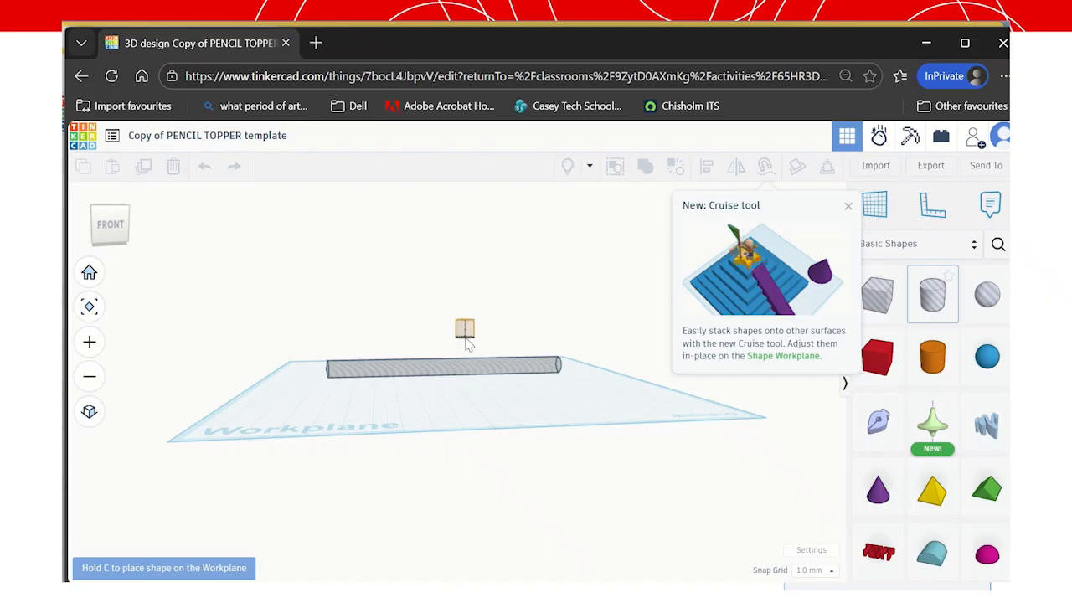
left_click(422, 323)
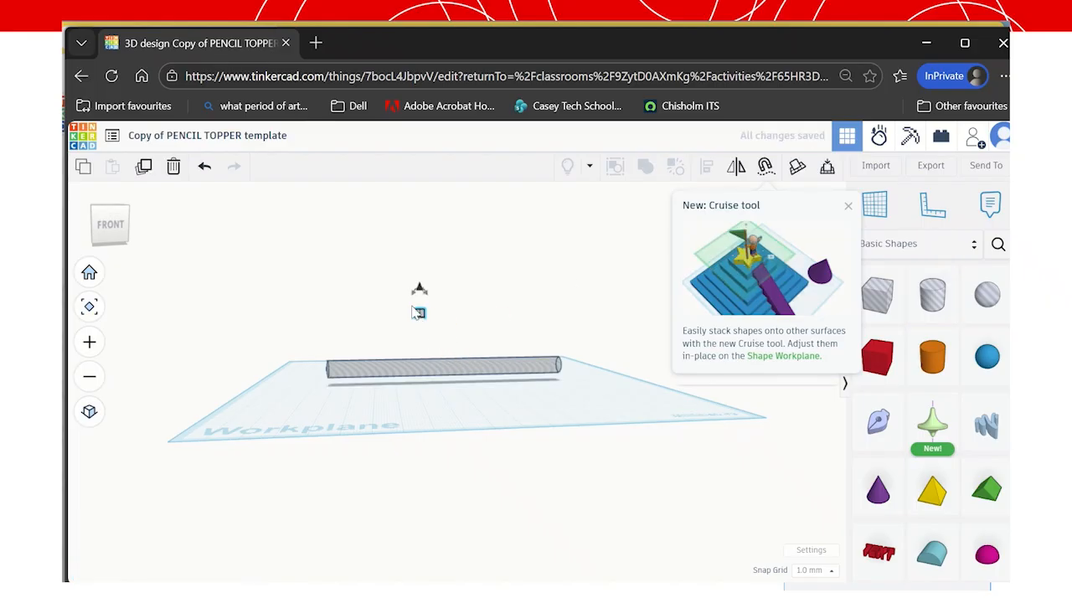
left_click_drag(419, 292, 420, 227)
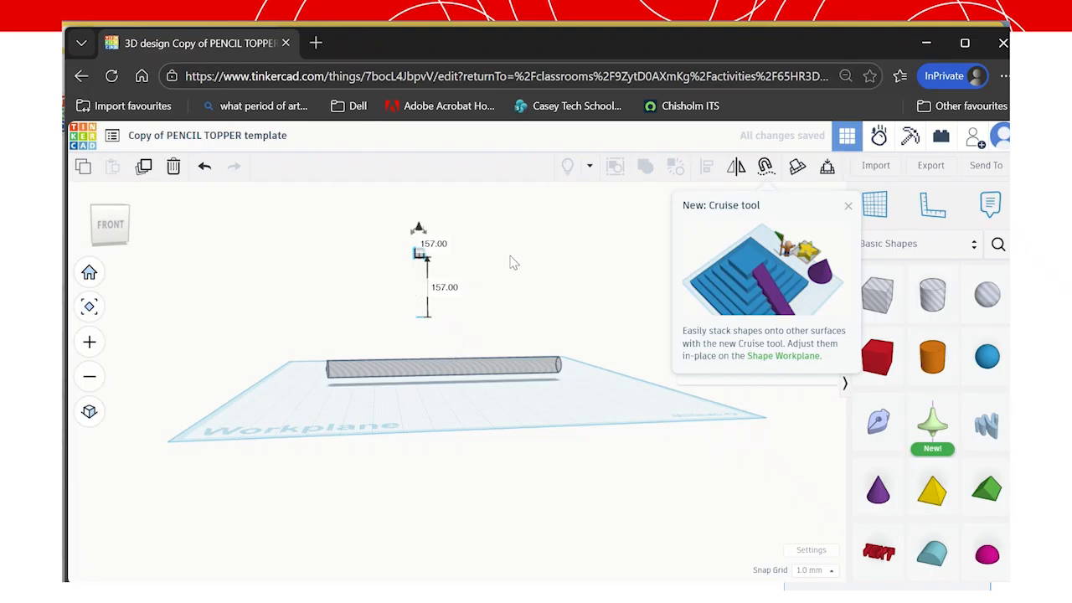
left_click(545, 297)
Select the long pencil-hole cylinder, view it from the angled top-front, and dismiss the Cruise tip.
left_click(455, 371)
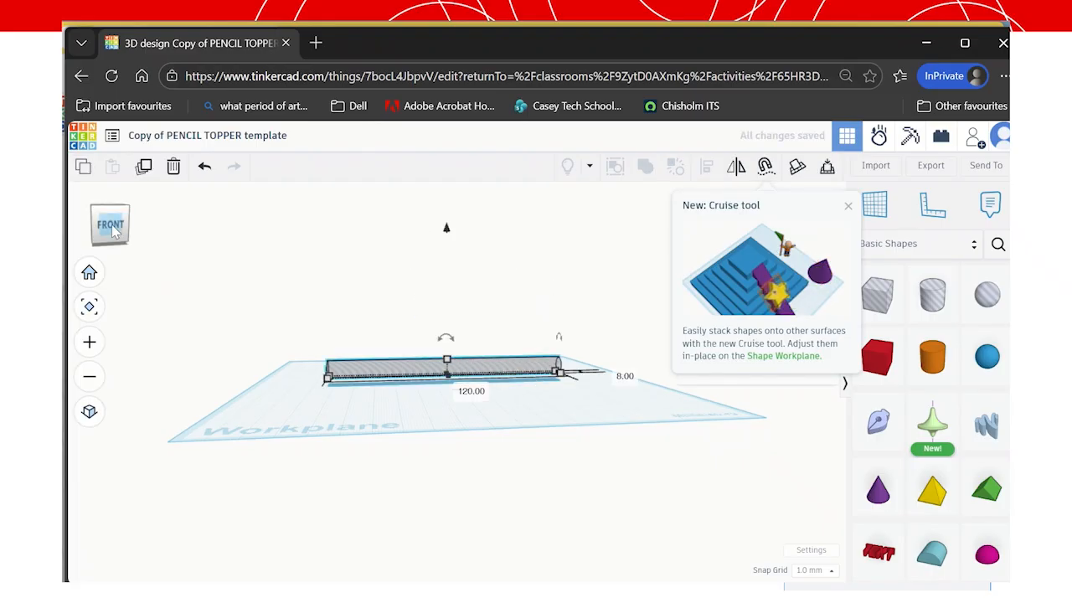
mouse_move(112, 226)
left_mouse_down()
mouse_move(94, 235)
mouse_move(106, 239)
left_mouse_up()
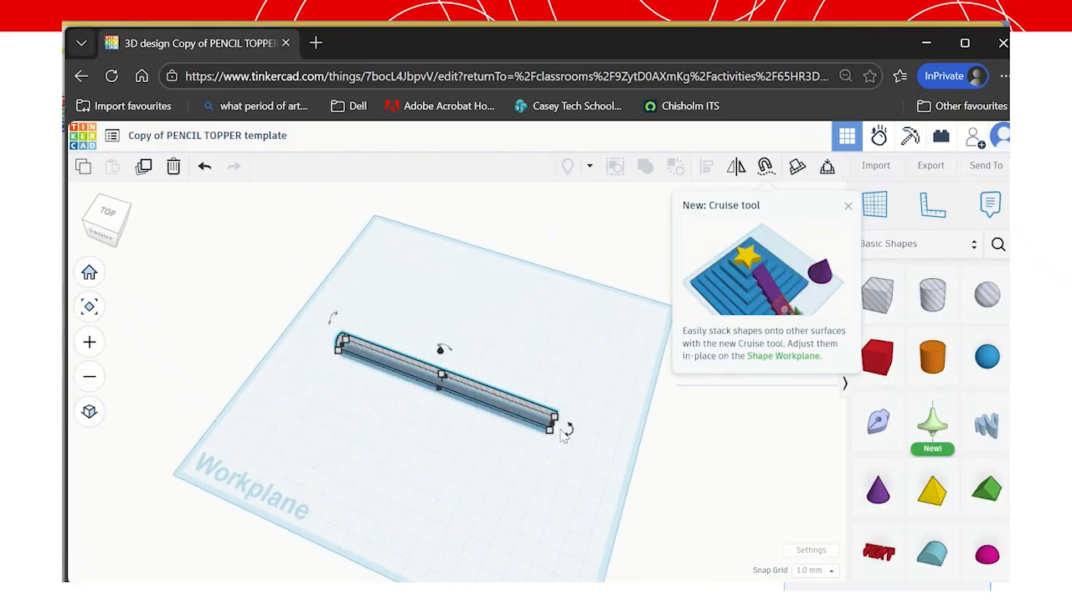
mouse_move(564, 433)
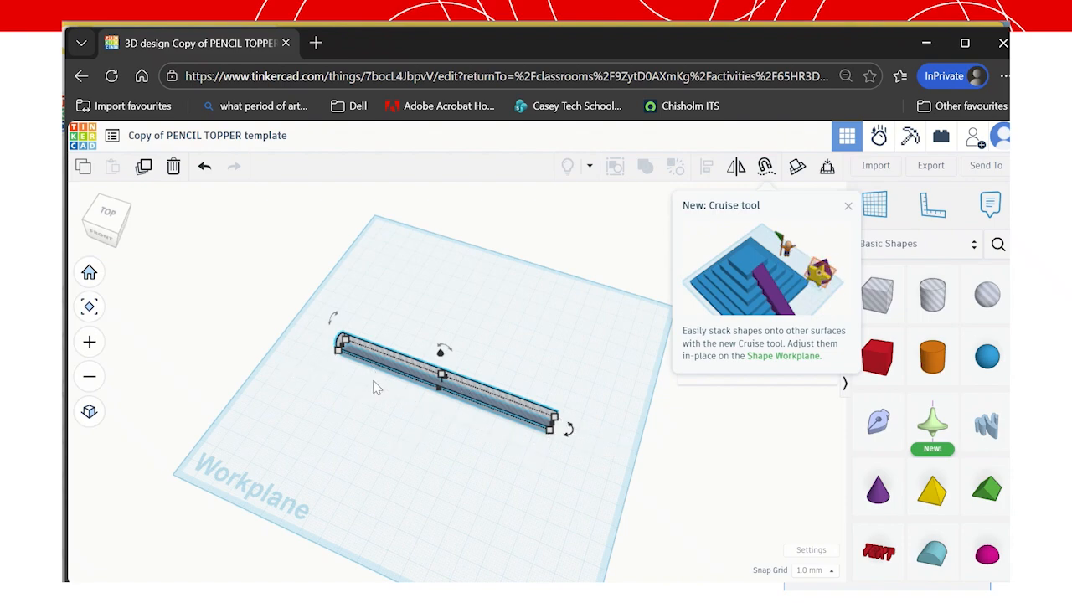
left_click(117, 237)
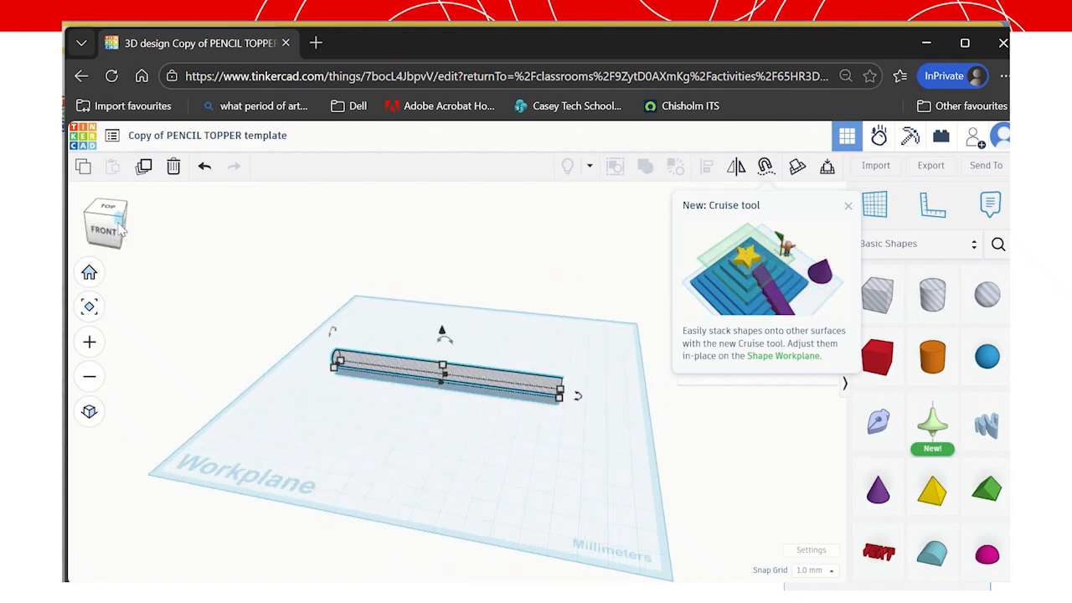
left_click(847, 206)
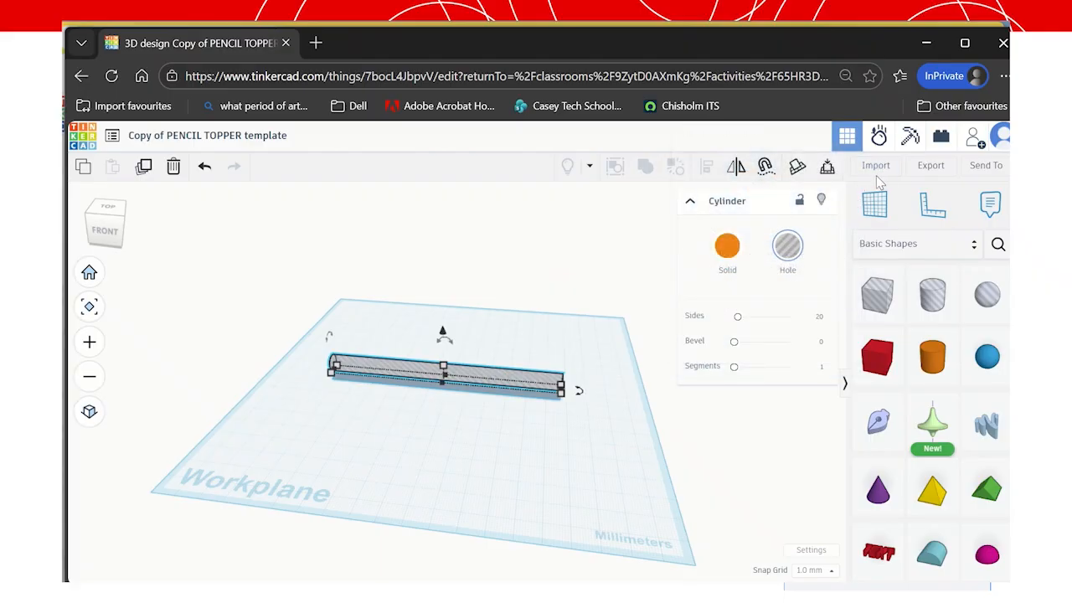
Import lisatopper1.svg as the Lisa name shape and tilt the view to look down from above.
left_click(877, 170)
left_click(567, 360)
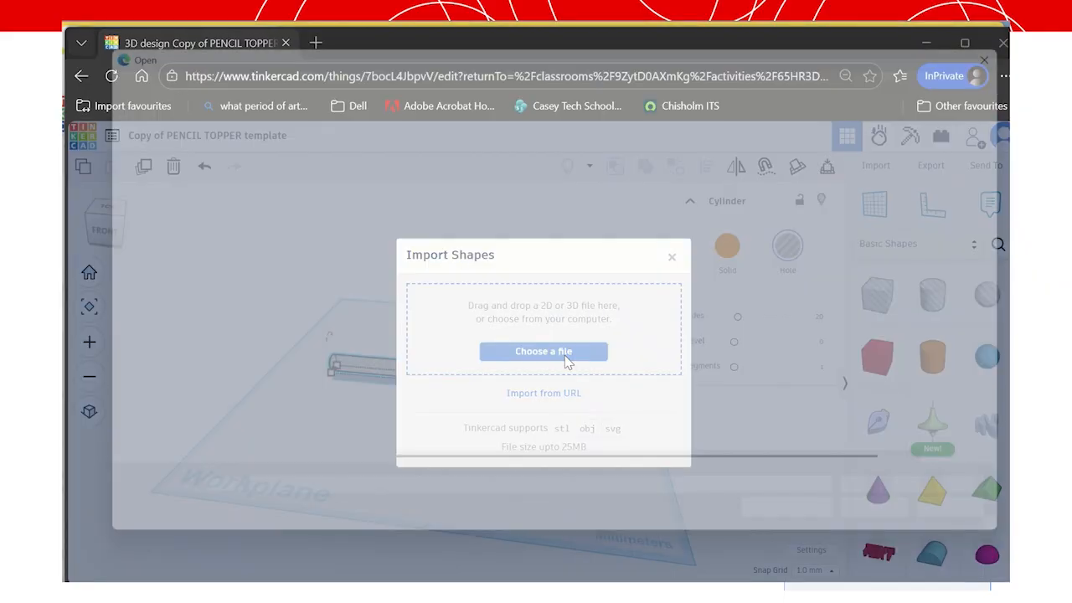
left_click(433, 247)
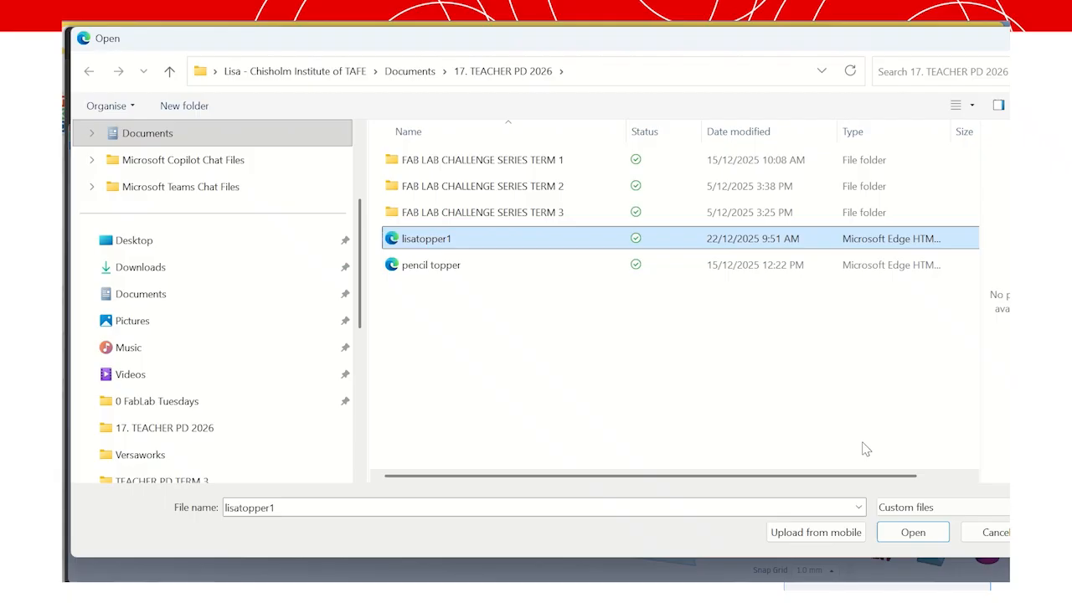
left_click(902, 527)
left_click(652, 479)
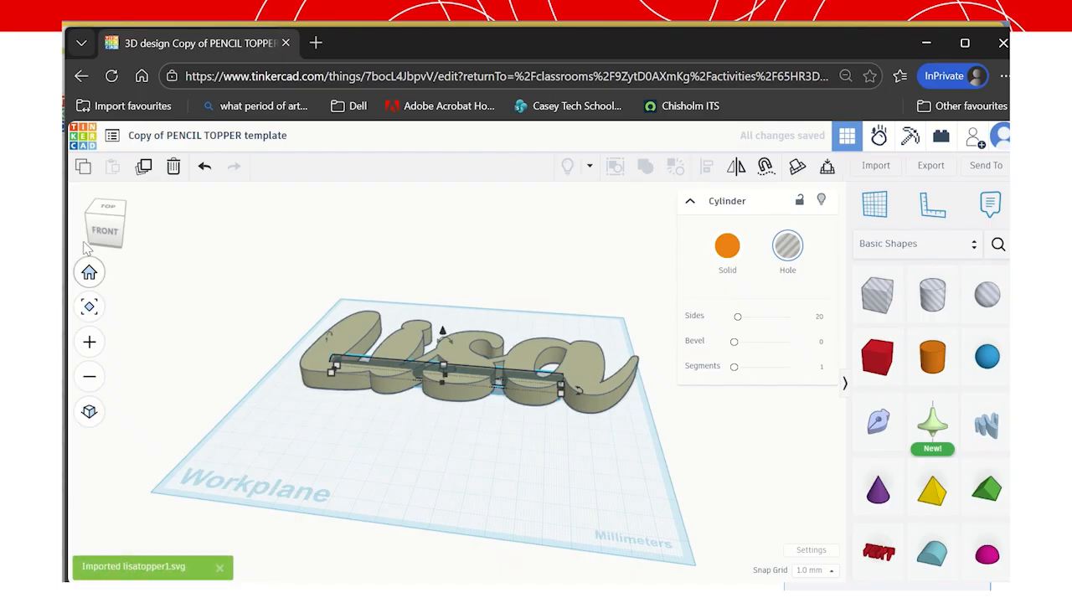
left_click_drag(106, 221, 118, 241)
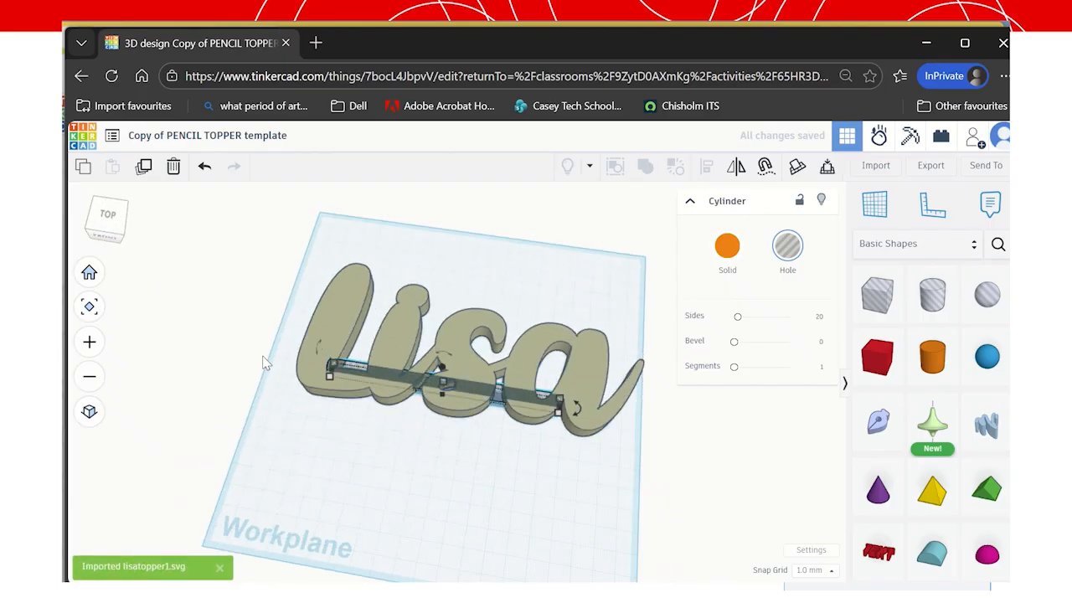
Select the Lisa lettering, collapse its inspector, and scale it down to 60.58 × 26.34 mm.
left_click(302, 362)
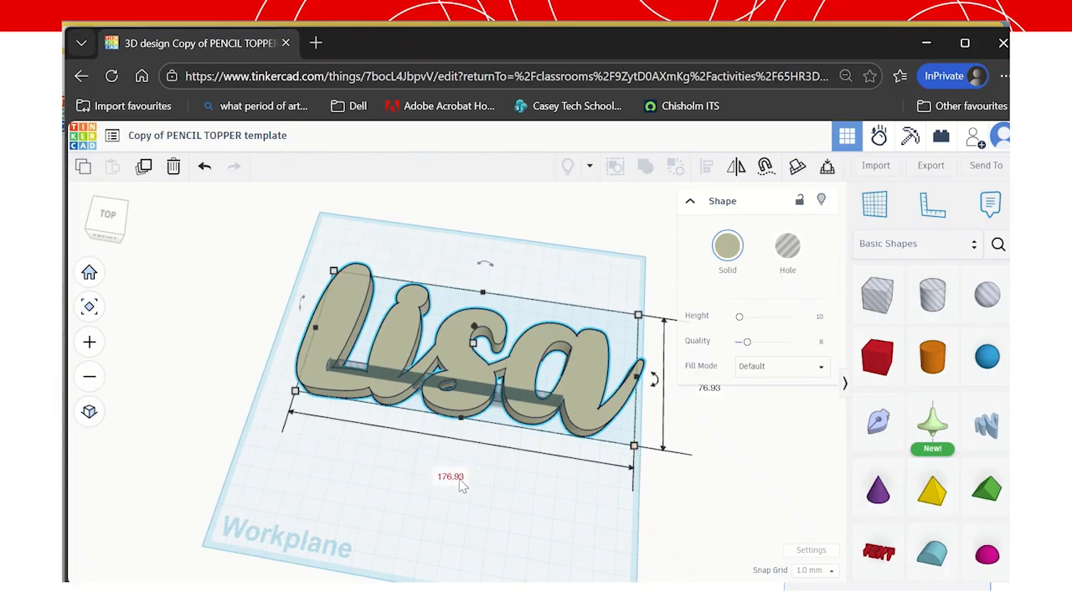
left_click(691, 204)
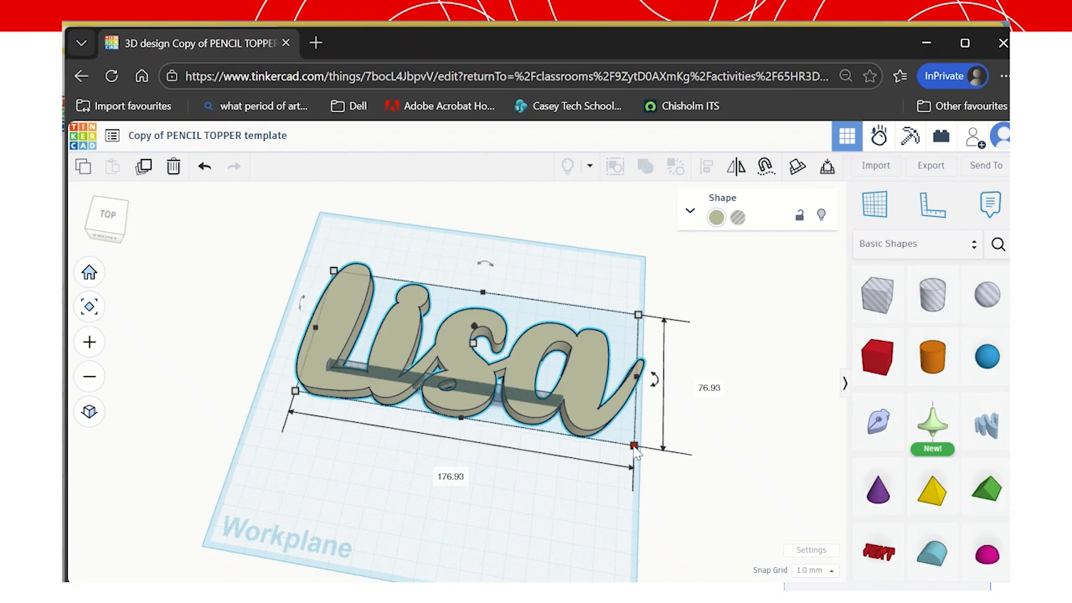
left_click_drag(635, 451, 506, 481)
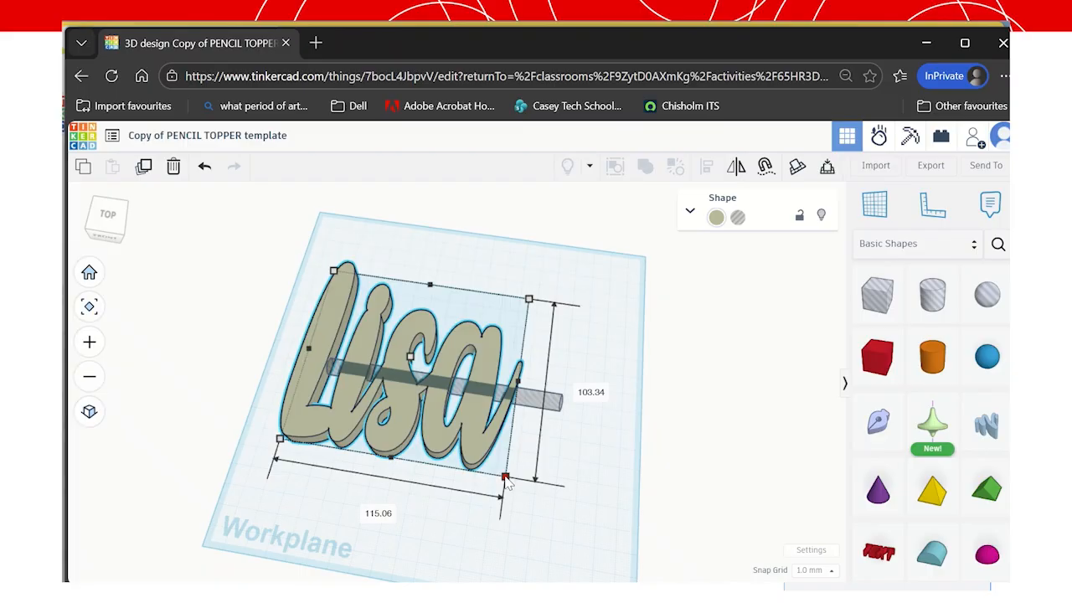
left_click_drag(507, 481, 548, 396)
left_click_drag(339, 369, 366, 323)
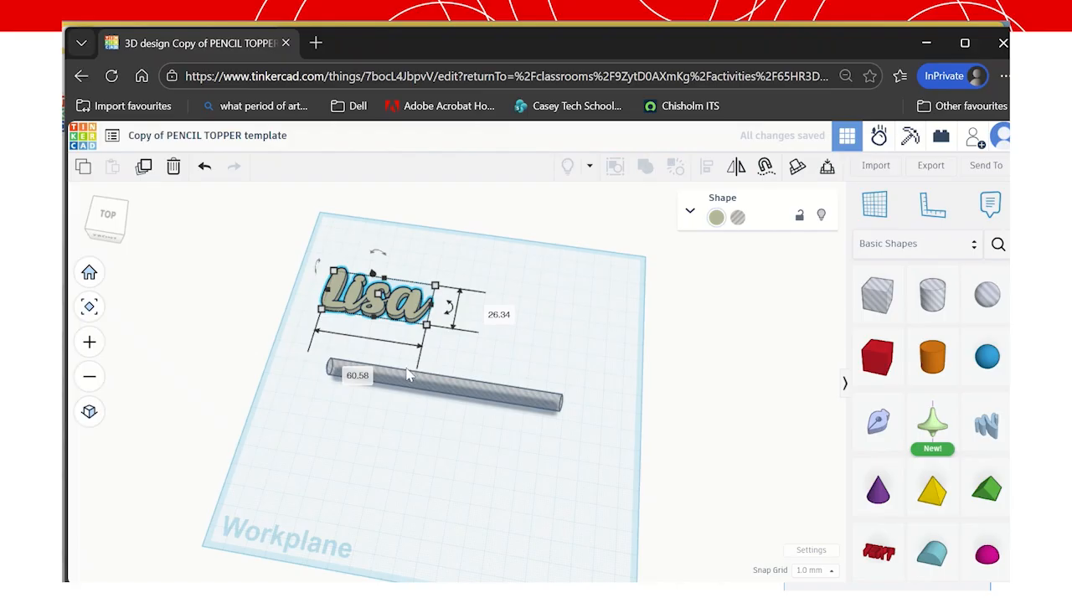
Change the Lisa lettering's height from 3.52 to 16 mm.
scroll(387, 304, "up", 5)
mouse_move(496, 340)
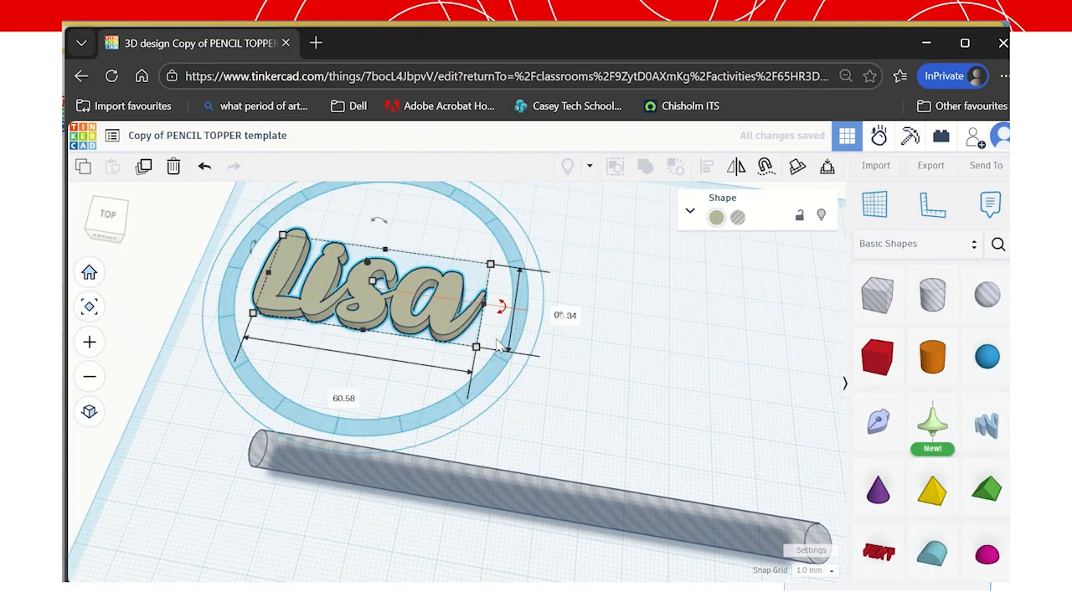
left_click(343, 395)
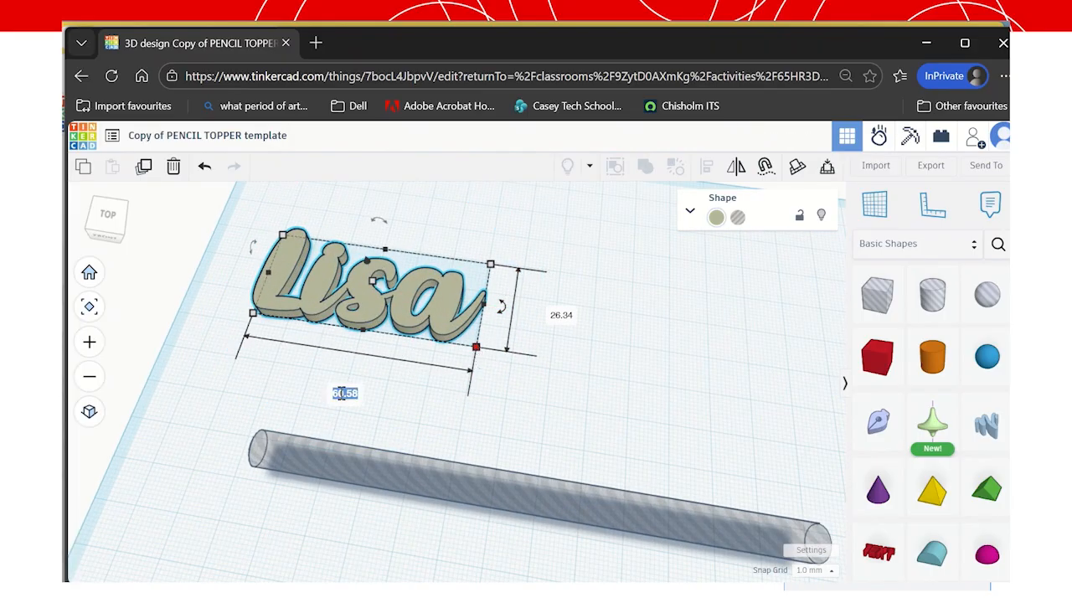
left_click(562, 316)
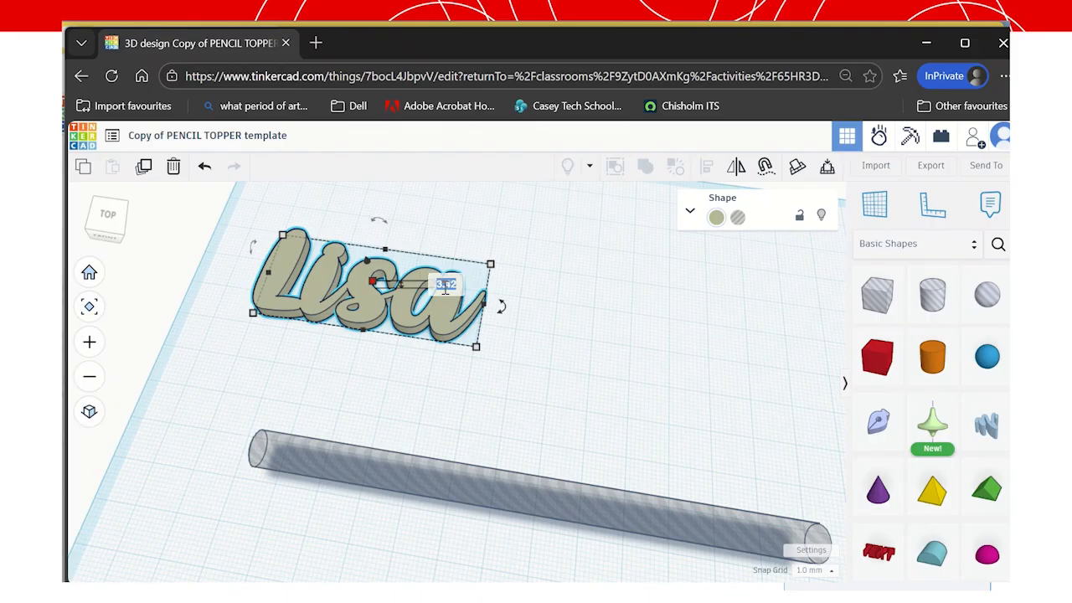
key("BackSpace")
type("16")
key("Return")
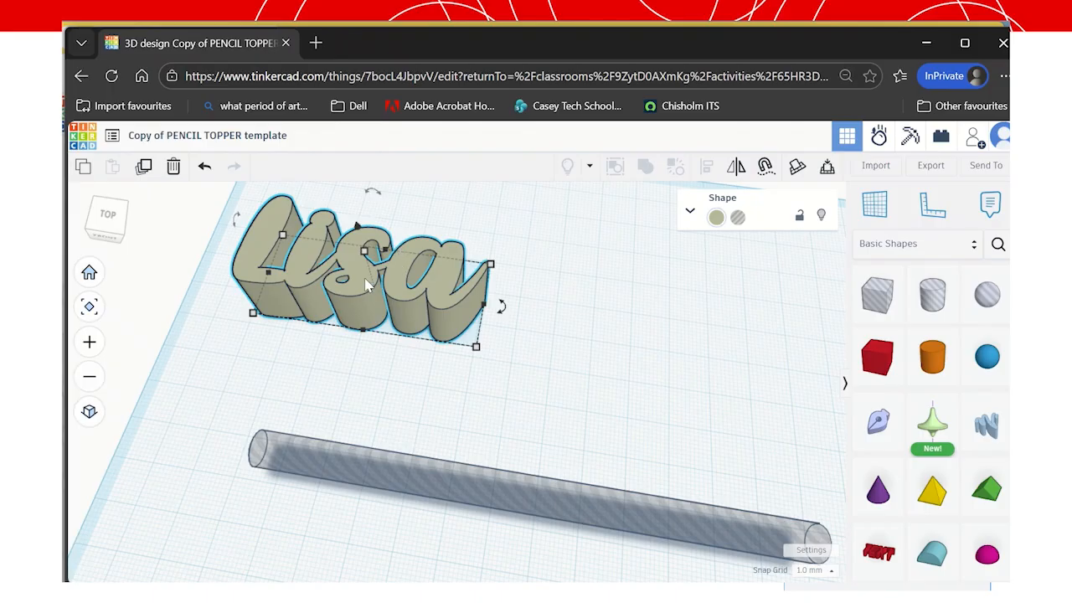
Nudge the lettering down and right onto the middle of the cylinder.
key("Down")
key("Down")
key("Down")
key("Down")
key("Down")
key("Down")
key("Down")
key("Down")
key("Down")
key("Down")
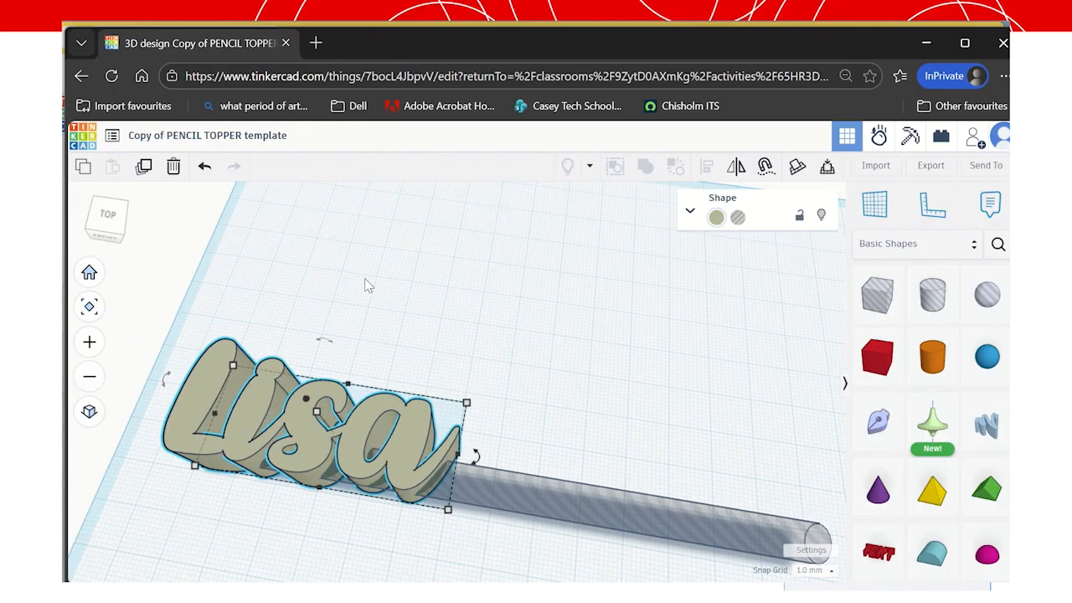
key("Down")
key("Down")
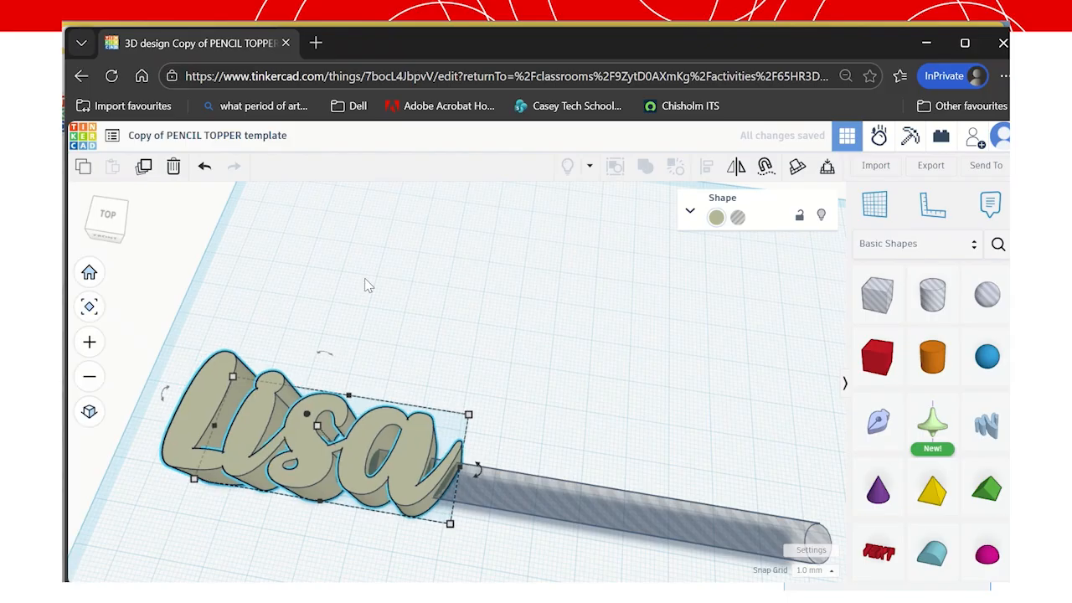
key("Right")
key("Right")
key("Right")
key("Right")
key("Right")
key("Right")
key("Right")
key("Right")
key("Right")
key("Right")
key("Right")
key("Right")
key("Right")
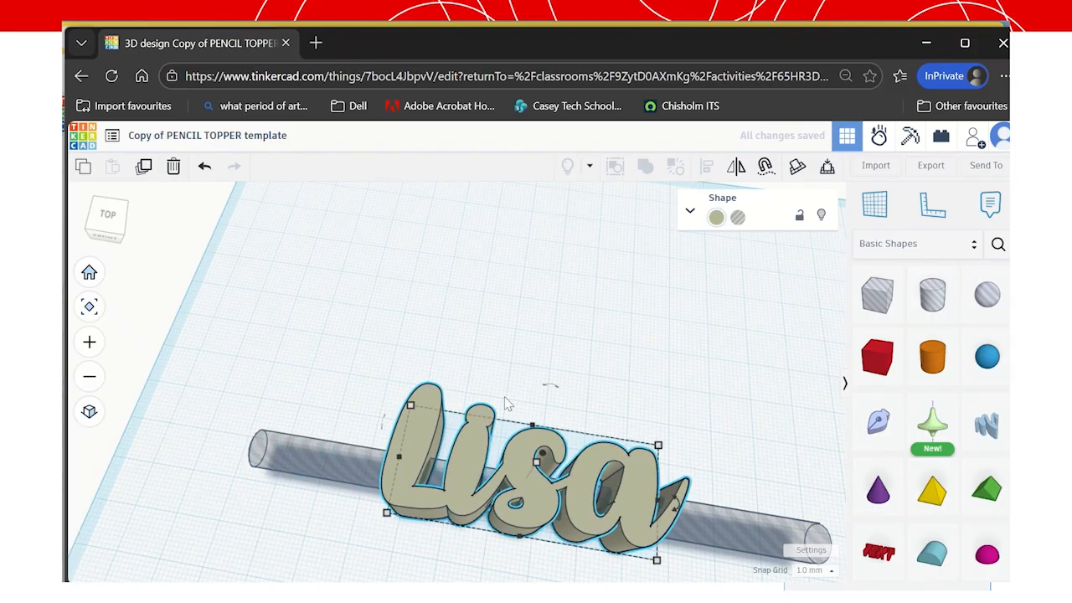
scroll(368, 286, "down", 3)
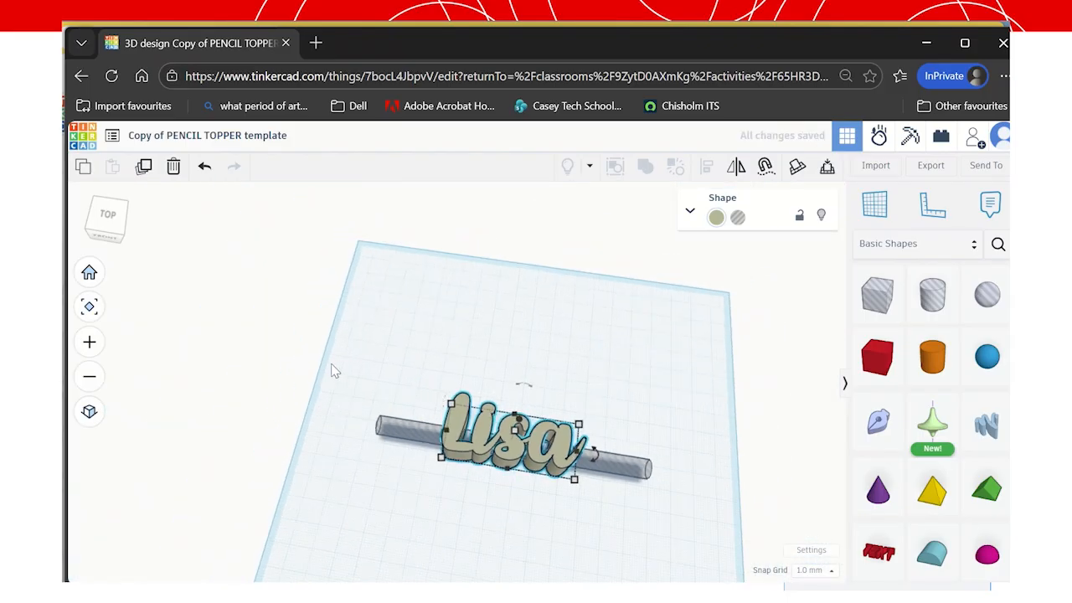
Select both shapes and align them, centring the lettering front-to-back and along the cylinder.
left_click_drag(332, 366, 753, 536)
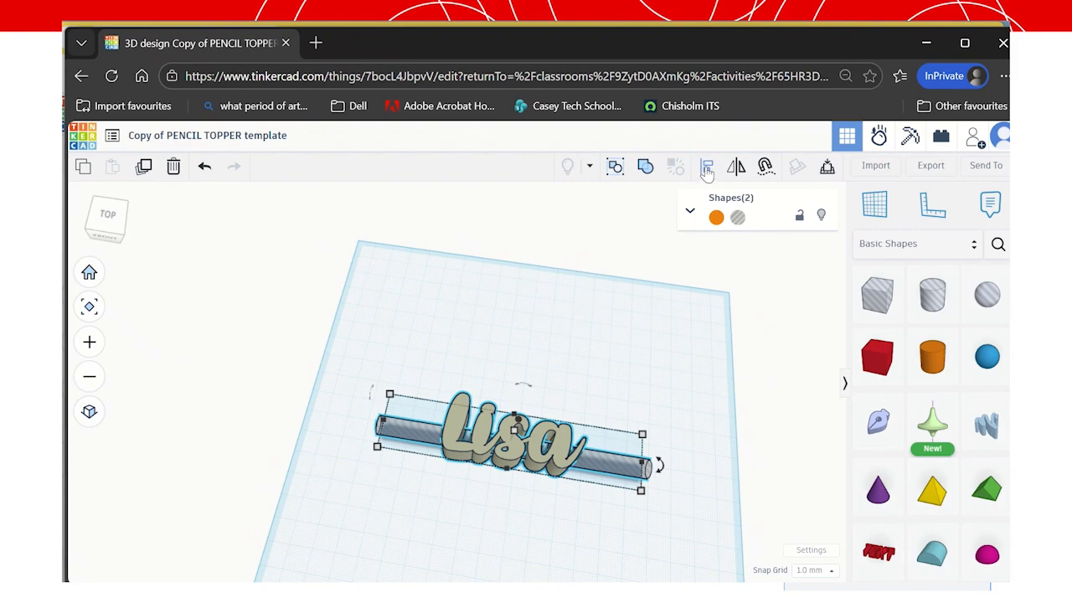
left_click(707, 174)
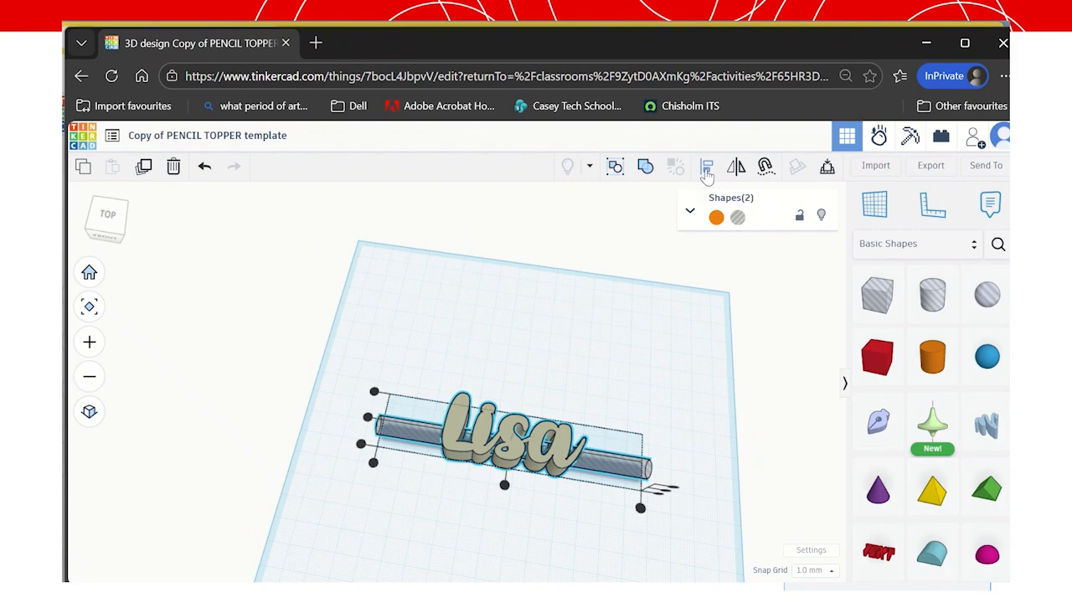
left_click(366, 419)
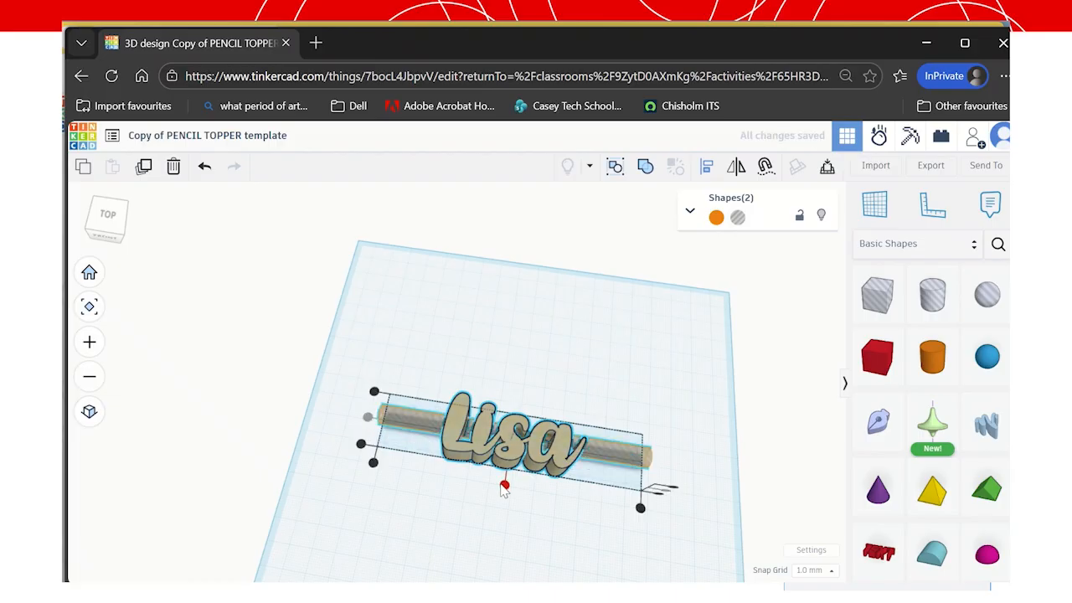
left_click(504, 486)
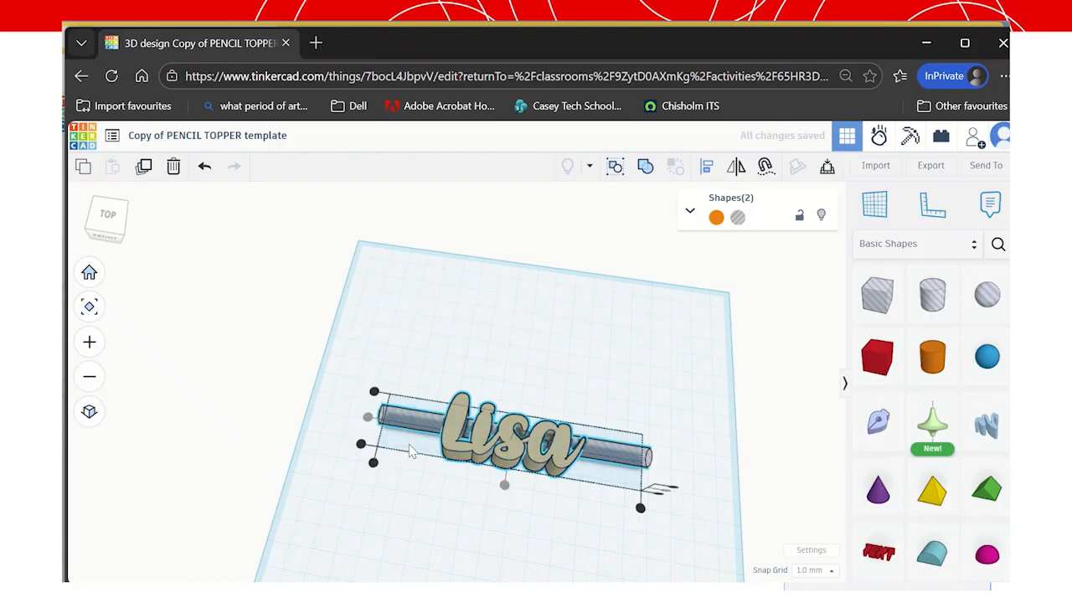
Orbit around the topper to check the alignment, then return to the home view.
scroll(413, 452, "up", 5)
scroll(694, 466, "up", 5)
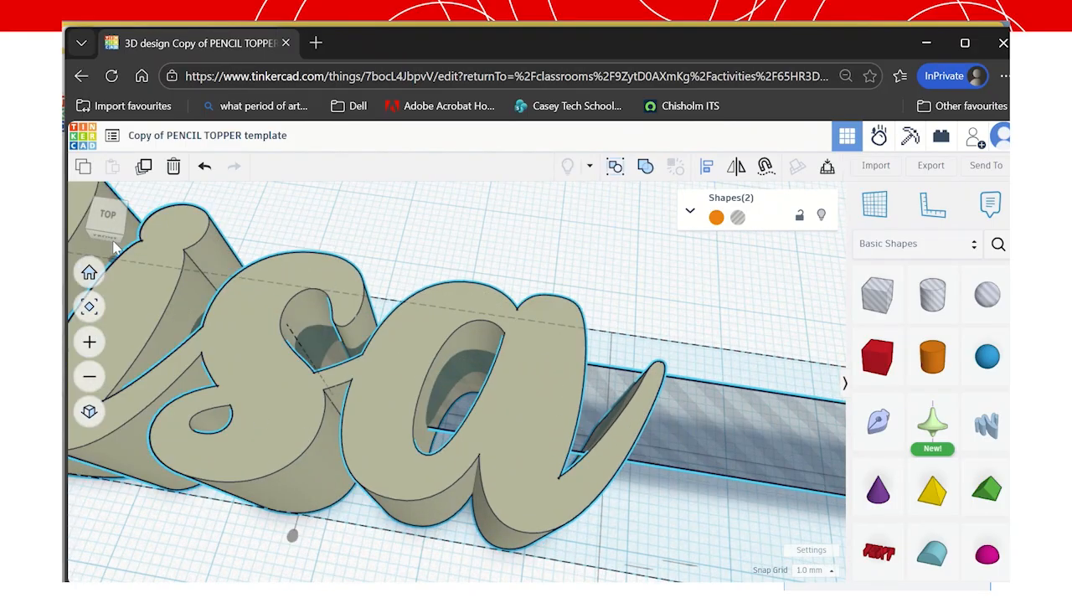
mouse_move(109, 216)
left_mouse_down()
mouse_move(77, 197)
mouse_move(103, 210)
left_mouse_up()
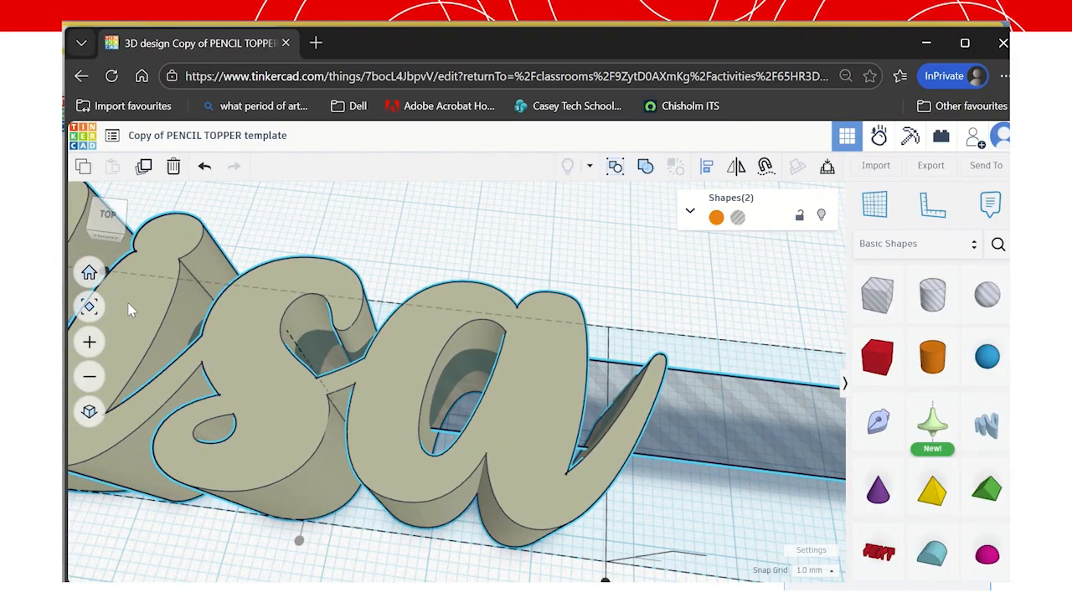
scroll(249, 423, "down", 2)
scroll(249, 423, "down", 2)
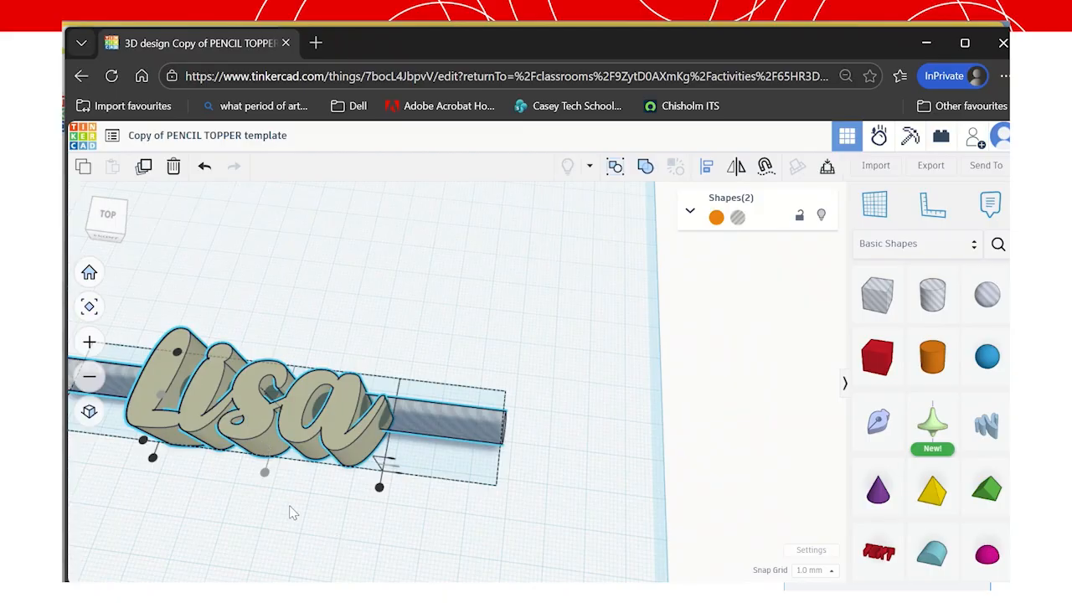
left_click_drag(108, 216, 120, 210)
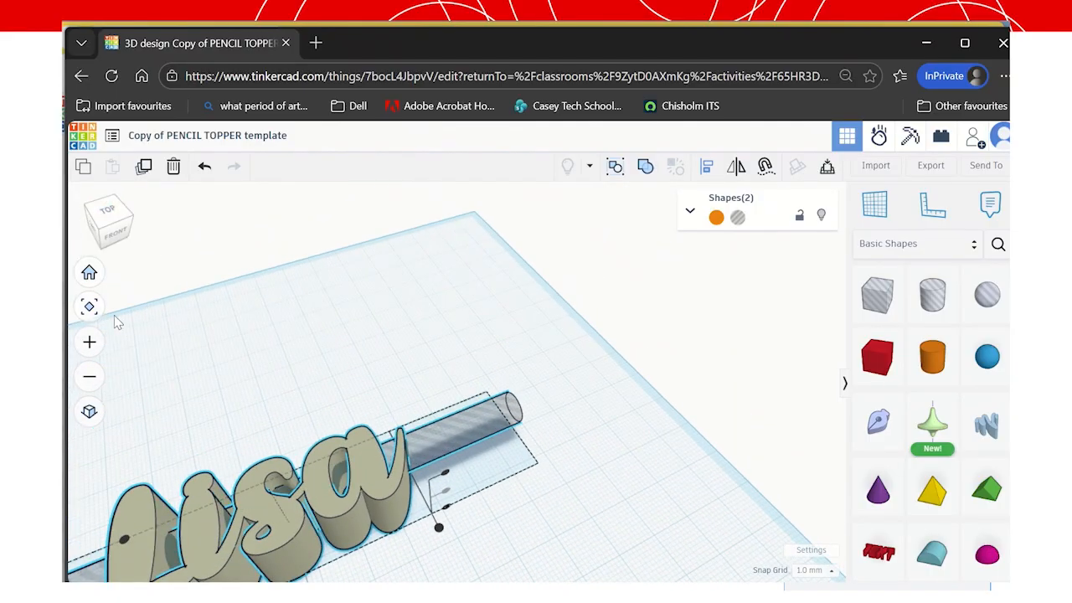
left_click(88, 273)
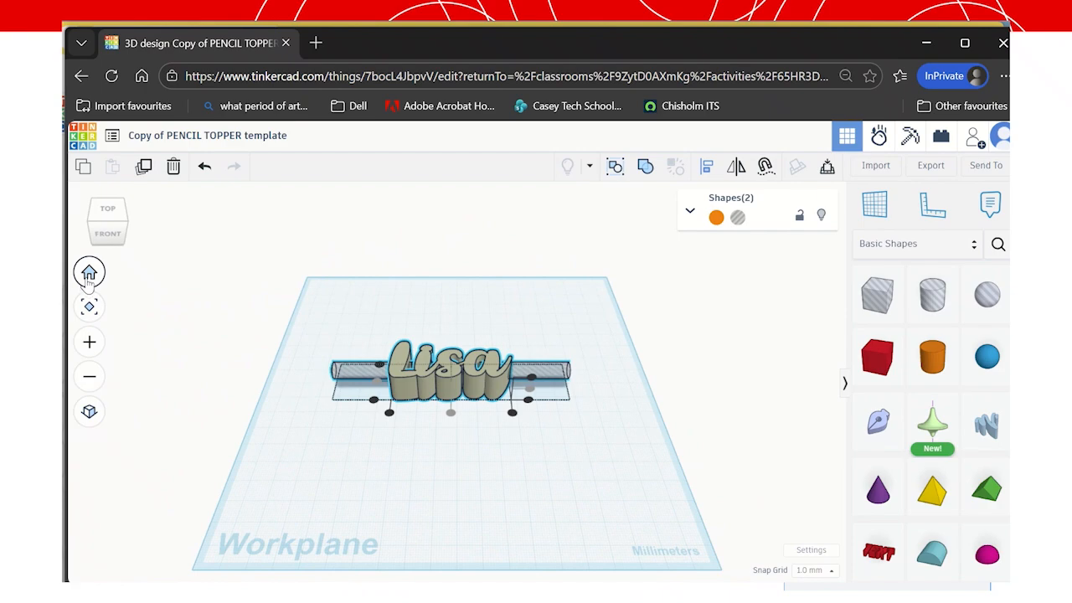
Fit the topper in a straight-down view and select the Lisa lettering on its own.
left_click(92, 309)
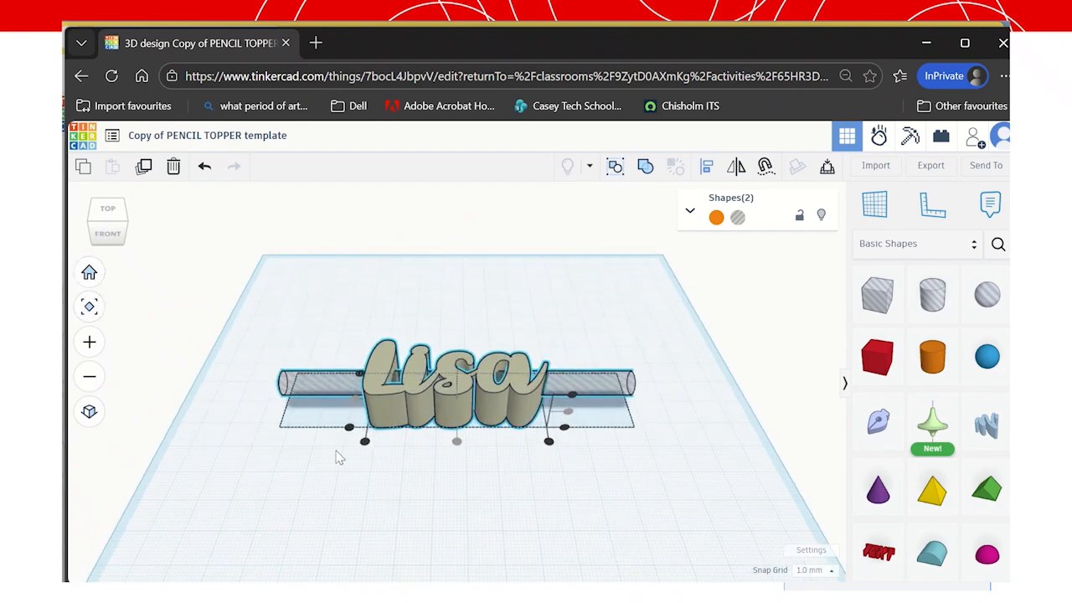
left_click(113, 216)
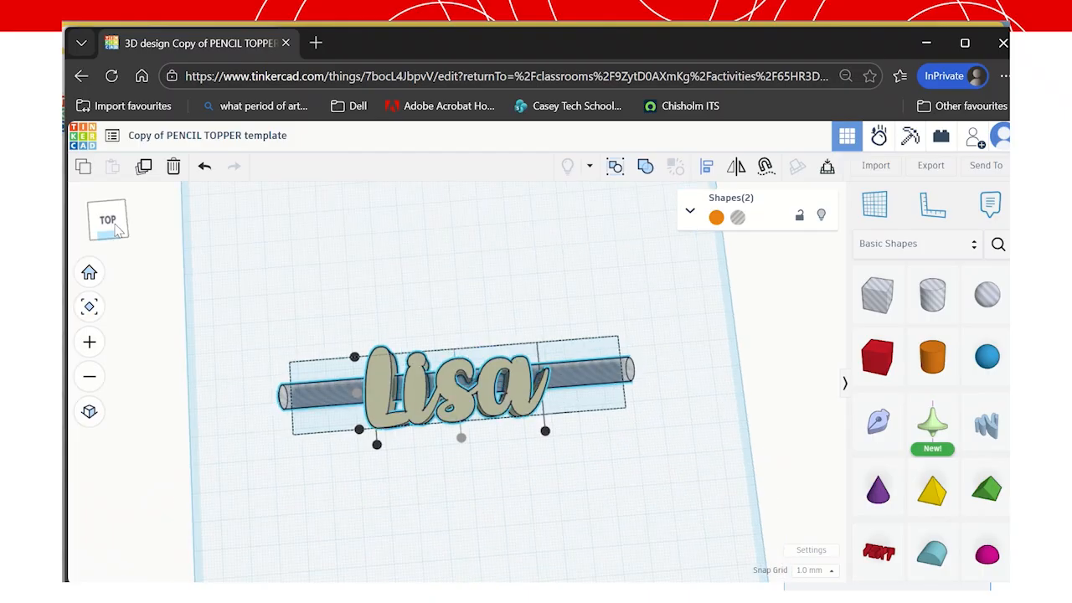
left_click(228, 395)
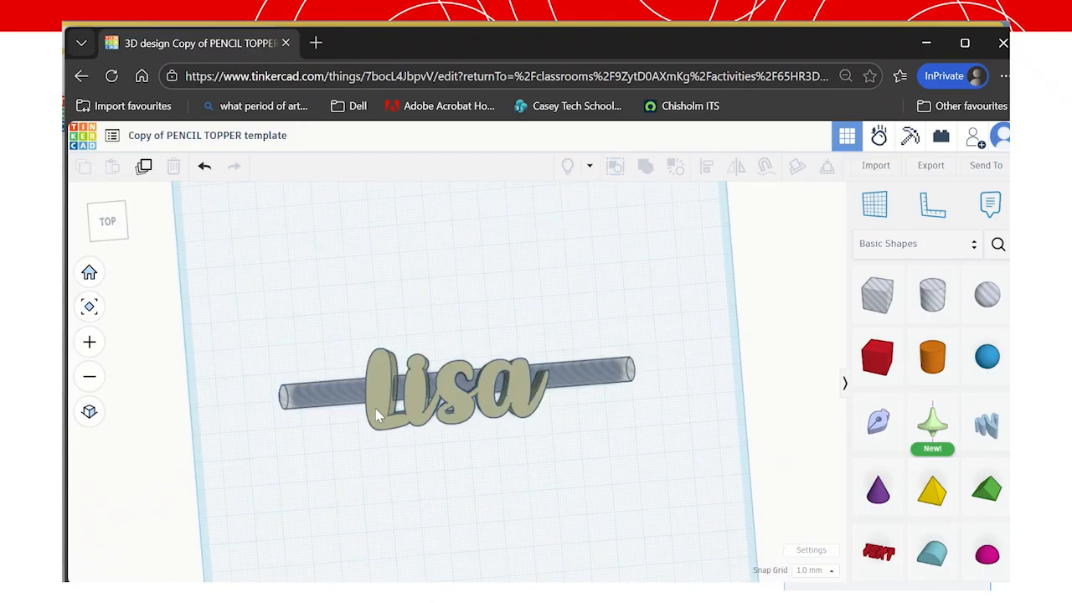
left_click(376, 410)
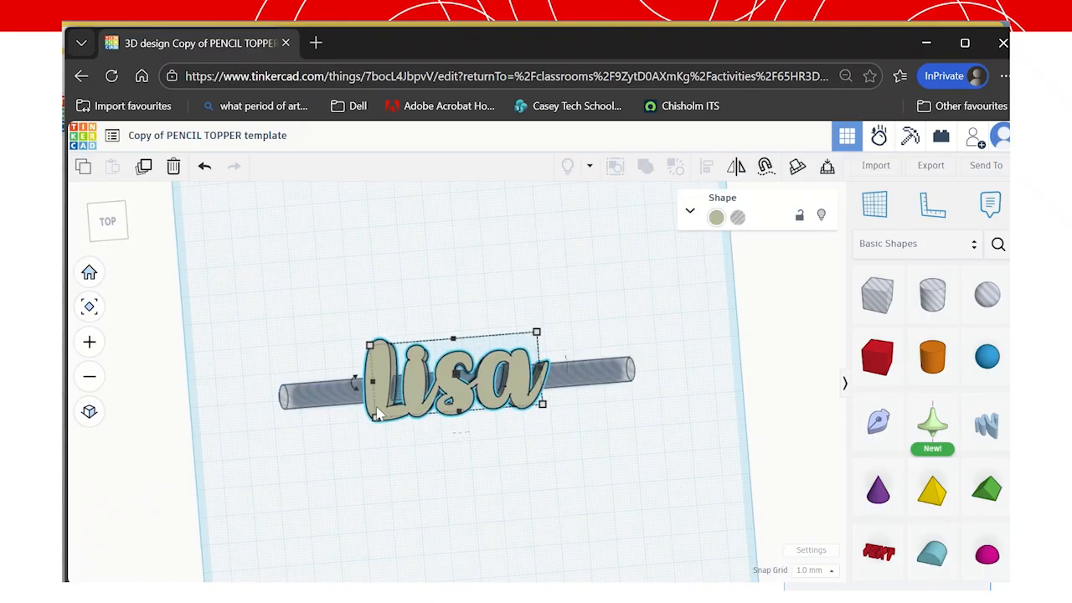
Enlarge the Lisa text to 64.40 × 28.00 mm and nudge it slightly lower.
key("Up")
key("Up")
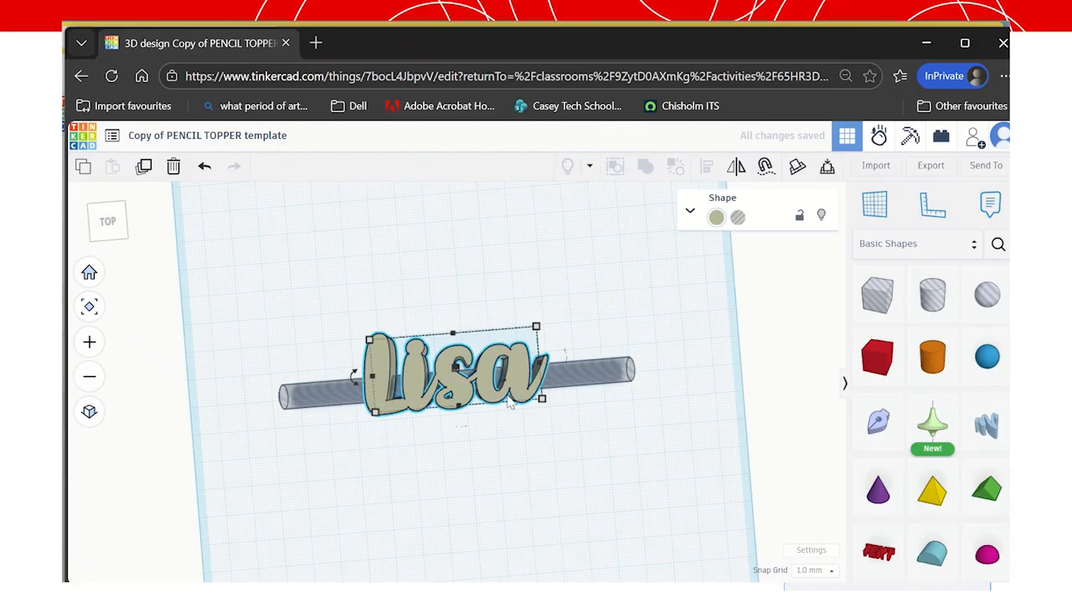
key("Down")
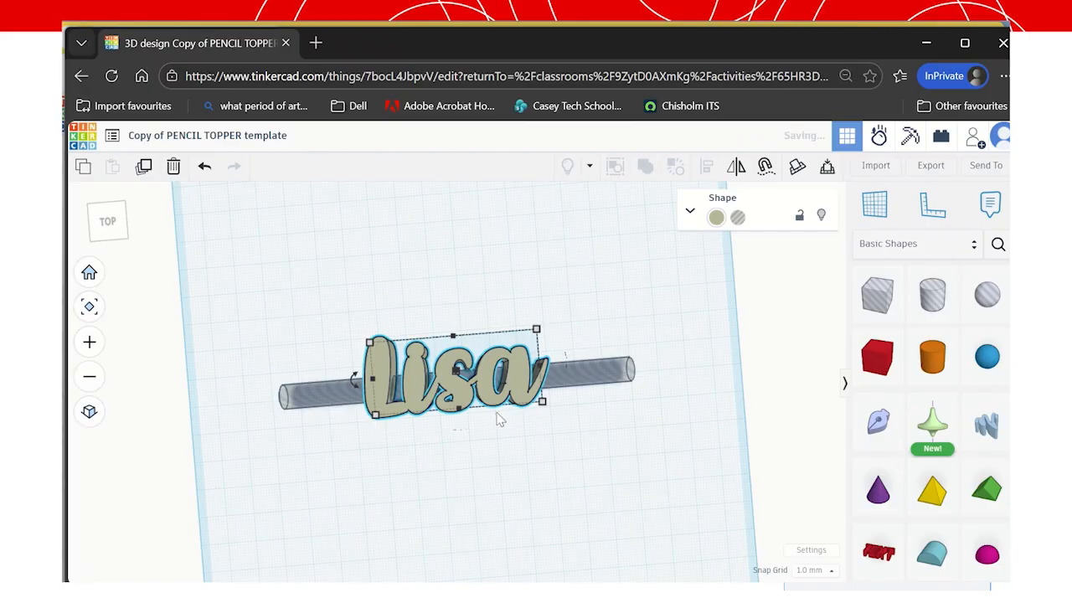
mouse_move(534, 346)
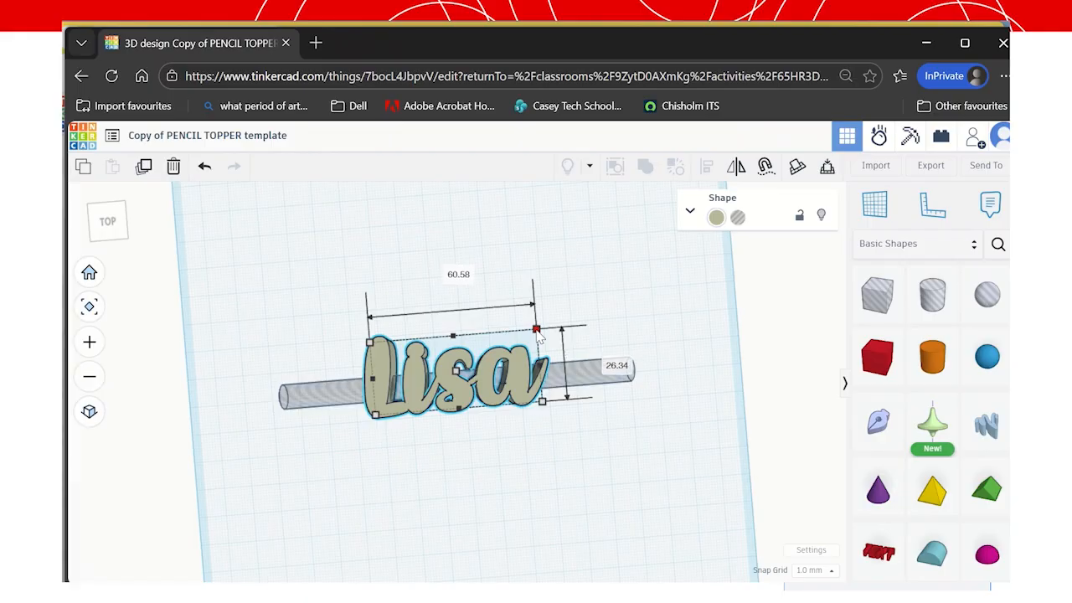
left_click_drag(537, 331, 546, 325)
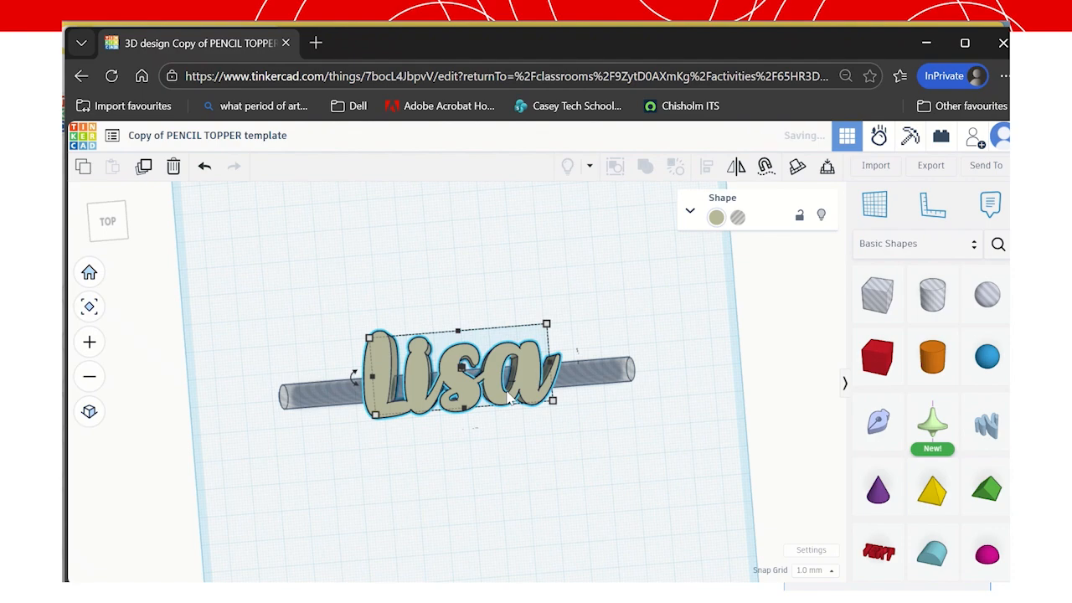
key("Down")
Colour the Lisa text a custom dusty pink (hex b8999c).
left_click(571, 431)
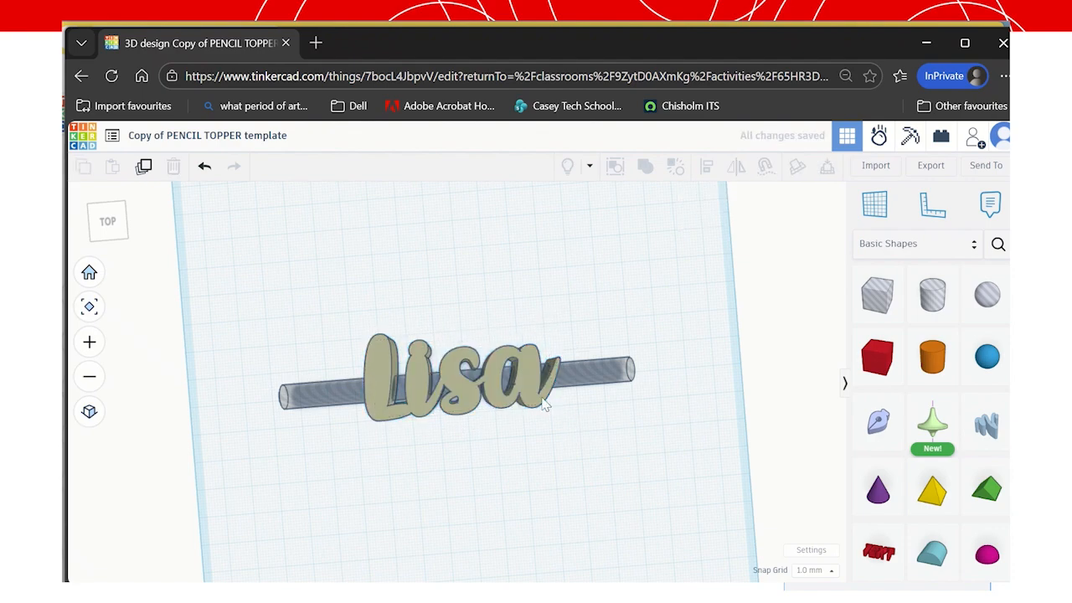
left_click(533, 400)
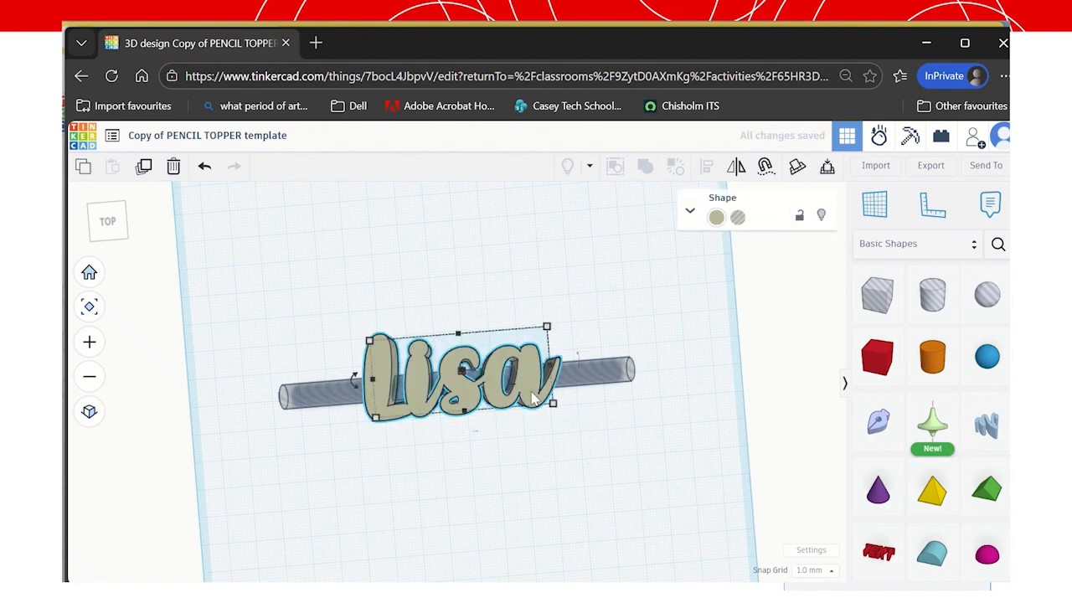
left_click(716, 217)
left_click(622, 302)
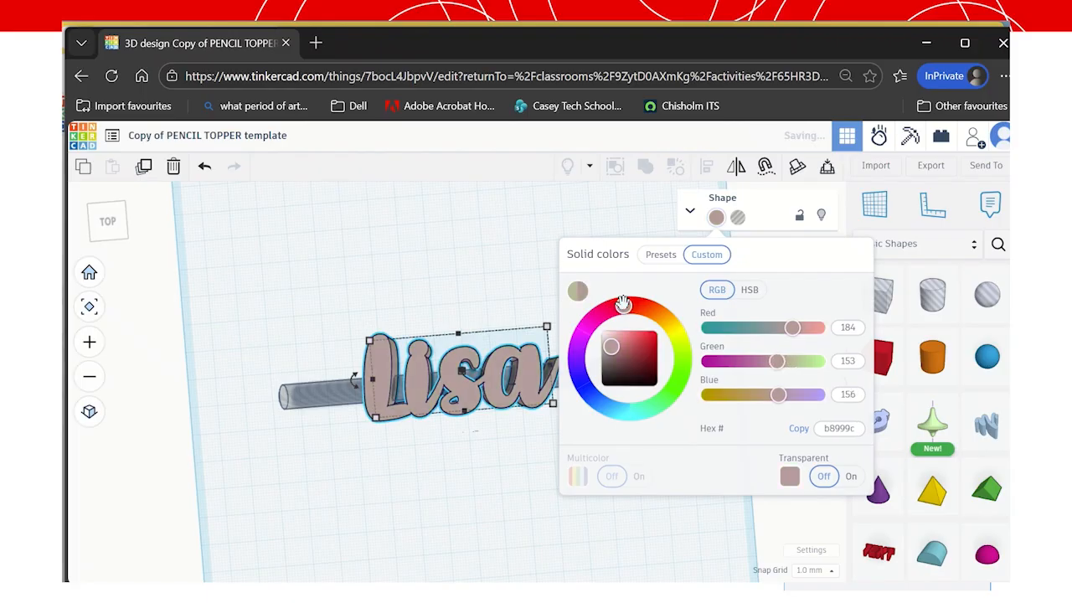
left_click(608, 227)
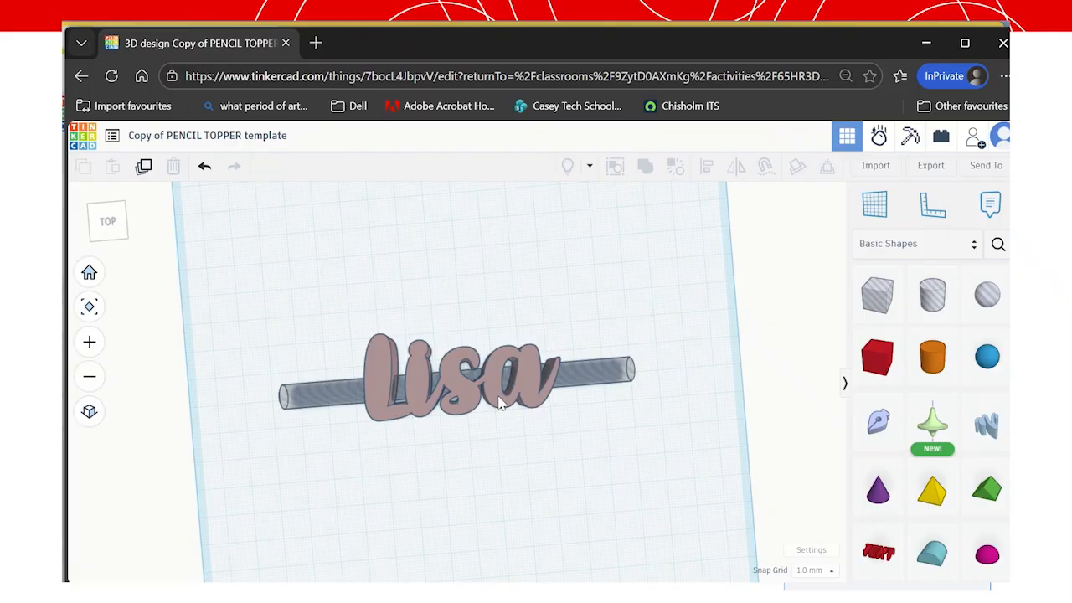
Reselect the Lisa text, deselect it, then select the hole cylinder.
left_click(499, 403)
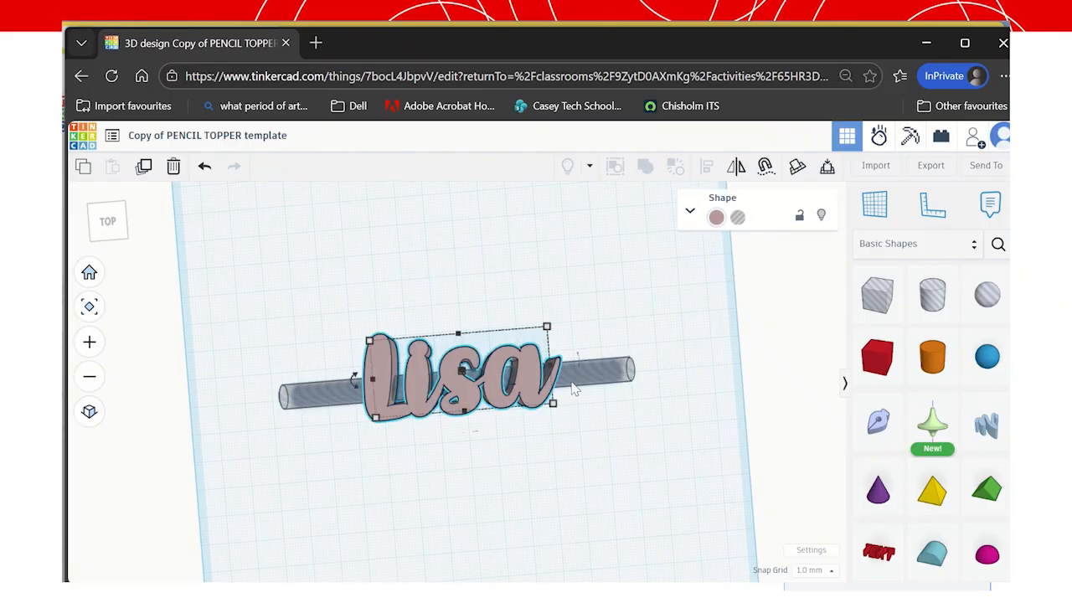
left_click(256, 316)
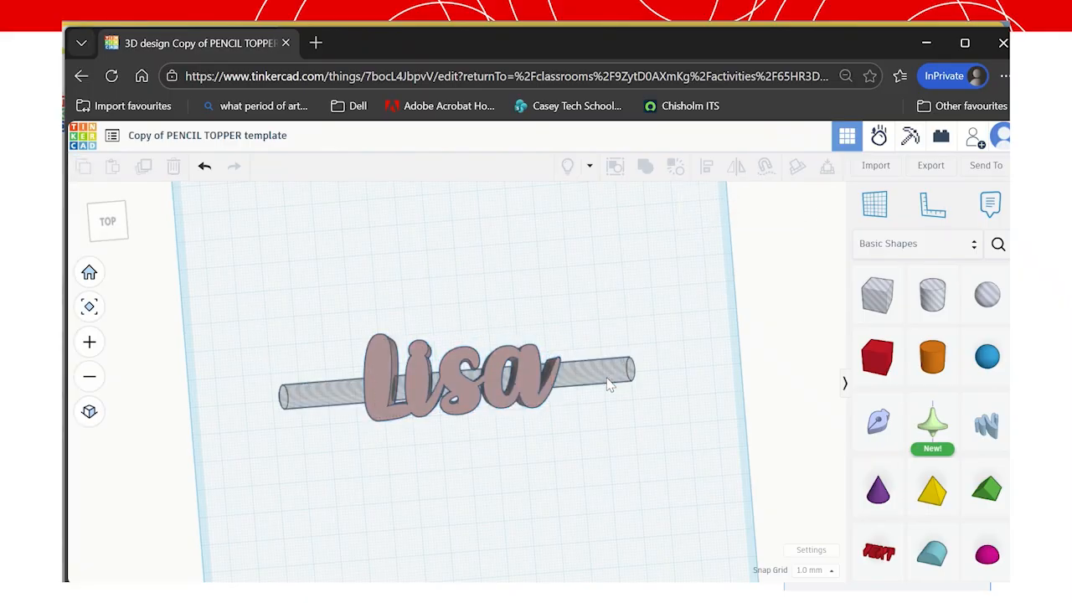
left_click(611, 381)
Marquee-select the Lisa text and hole cylinder, union them, and orbit to inspect the cut-through hole.
left_click(692, 212)
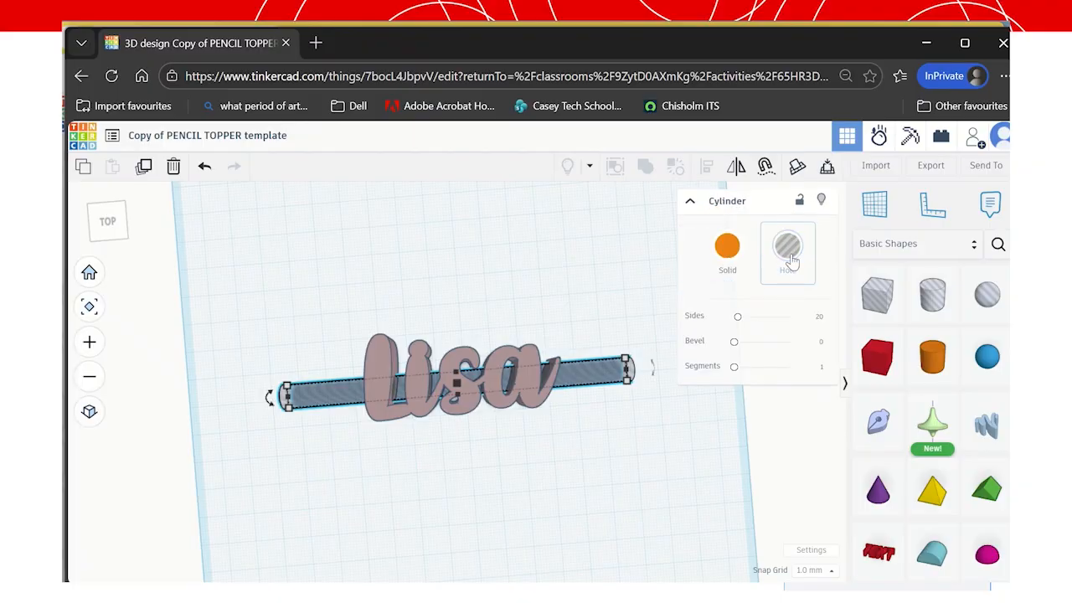
left_click(231, 339)
left_click_drag(216, 270, 742, 533)
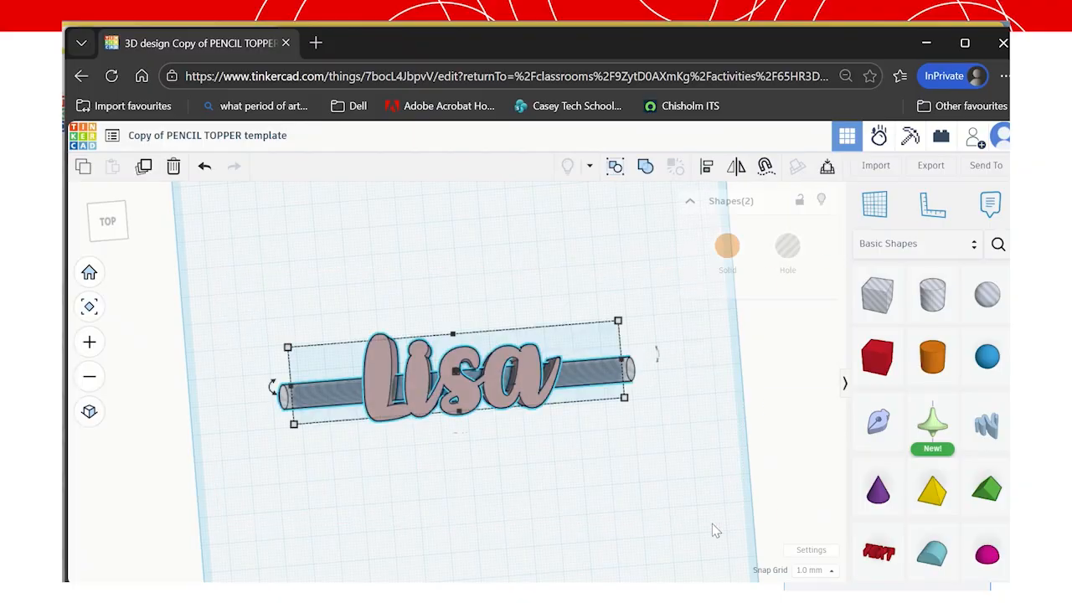
left_click(645, 168)
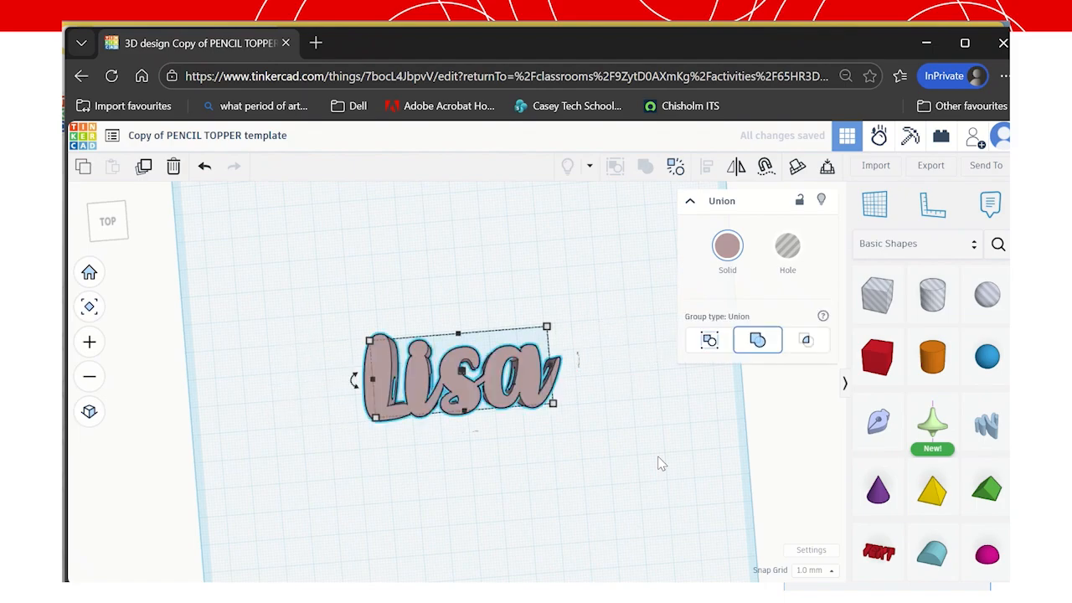
left_click(124, 230)
left_click_drag(126, 224, 109, 248)
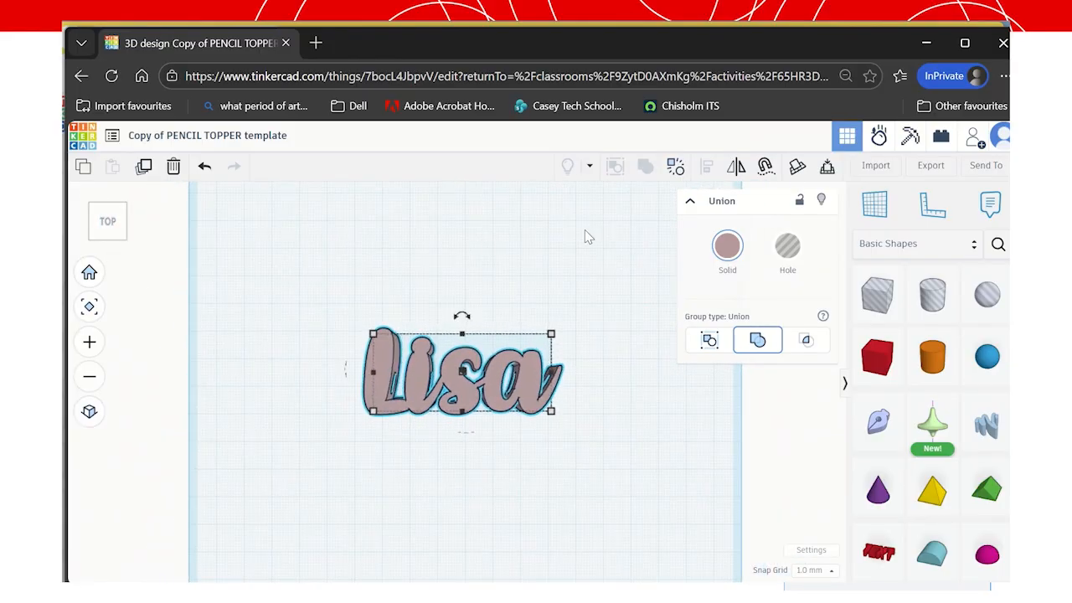
Export the topper as STL and open Copy of PENCIL TOPPER template (1).stl in Bambu Studio.
left_click(930, 165)
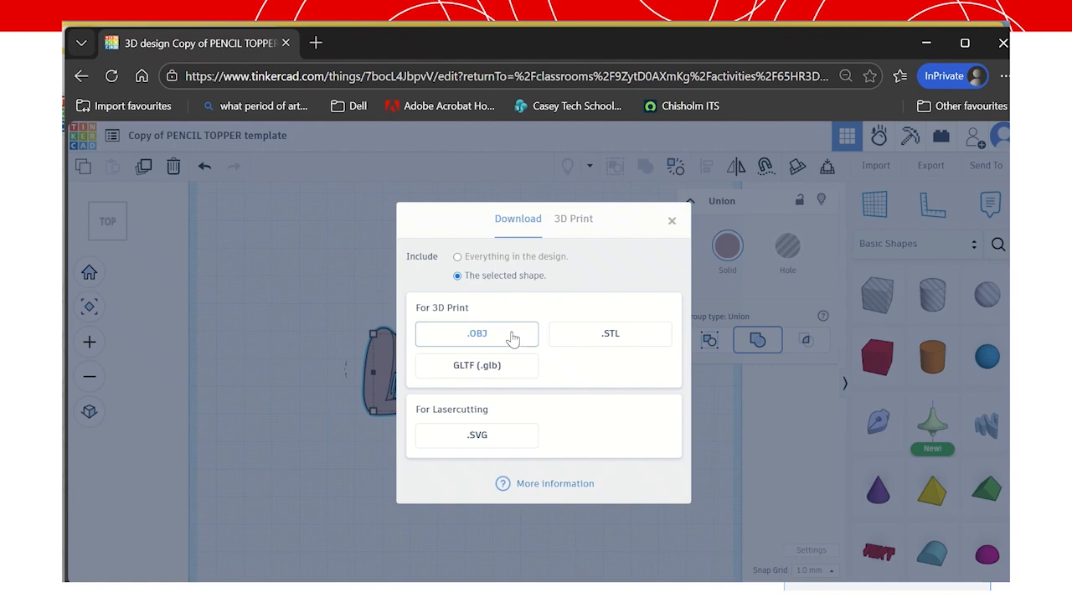
left_click(606, 335)
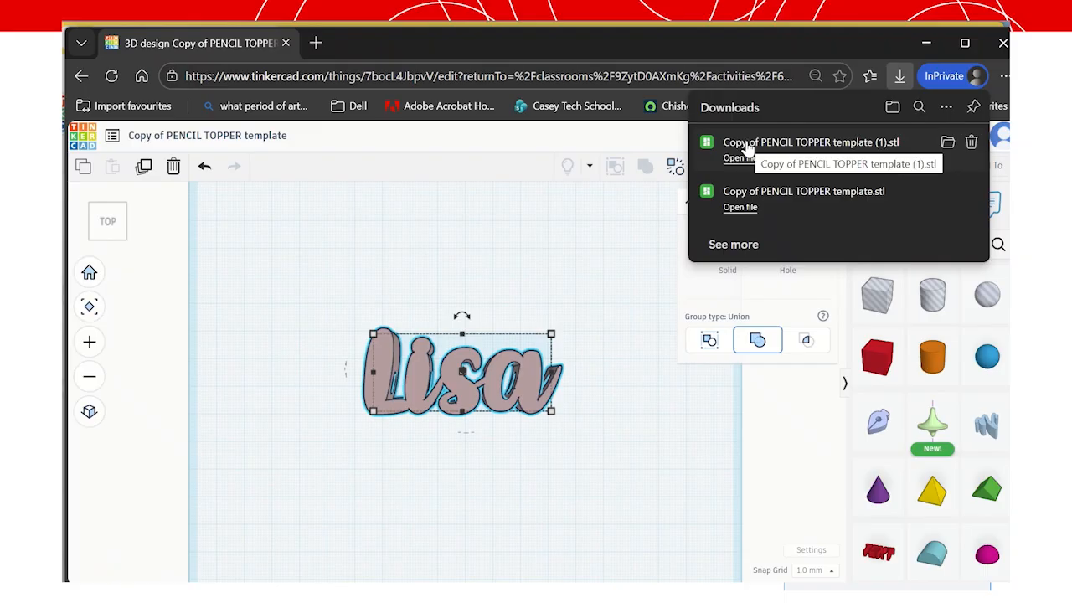
left_click(745, 146)
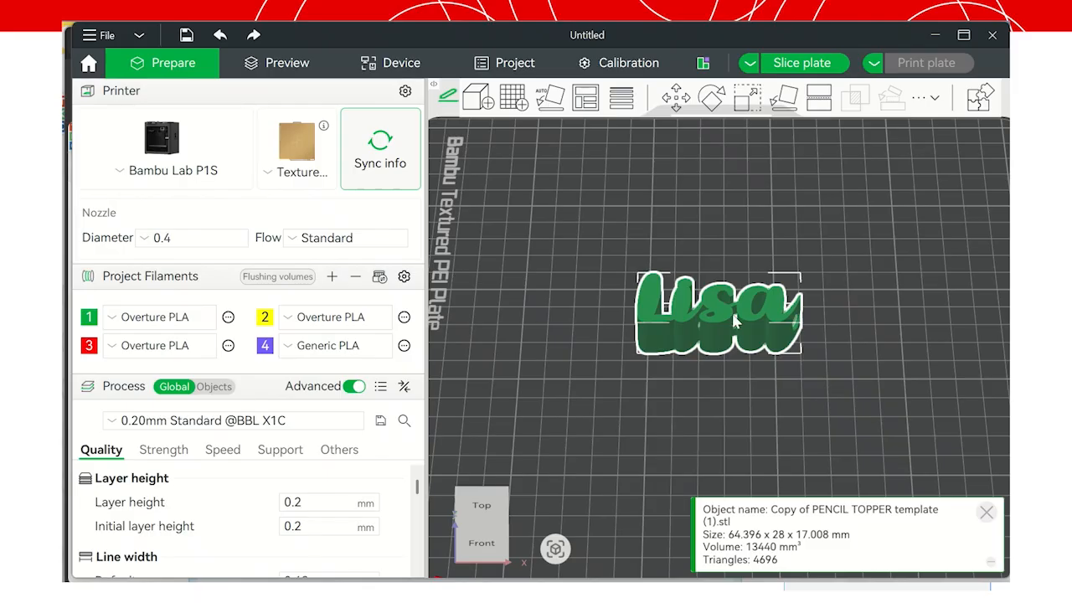
Try Lay on Face, then select the Lisa model and view its support settings, leaving support disabled.
left_click(782, 105)
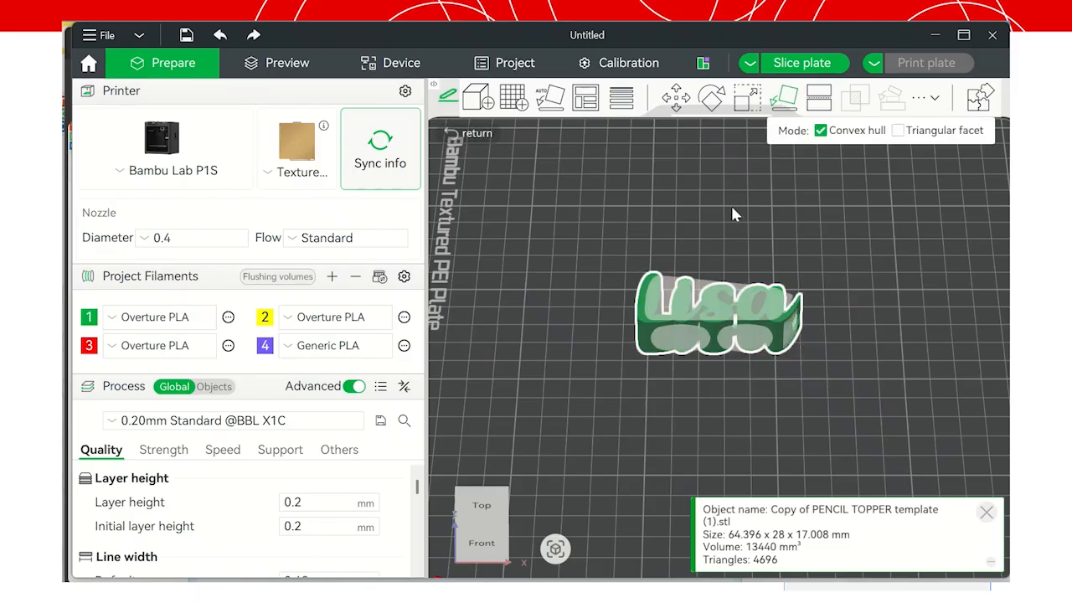
left_click(686, 429)
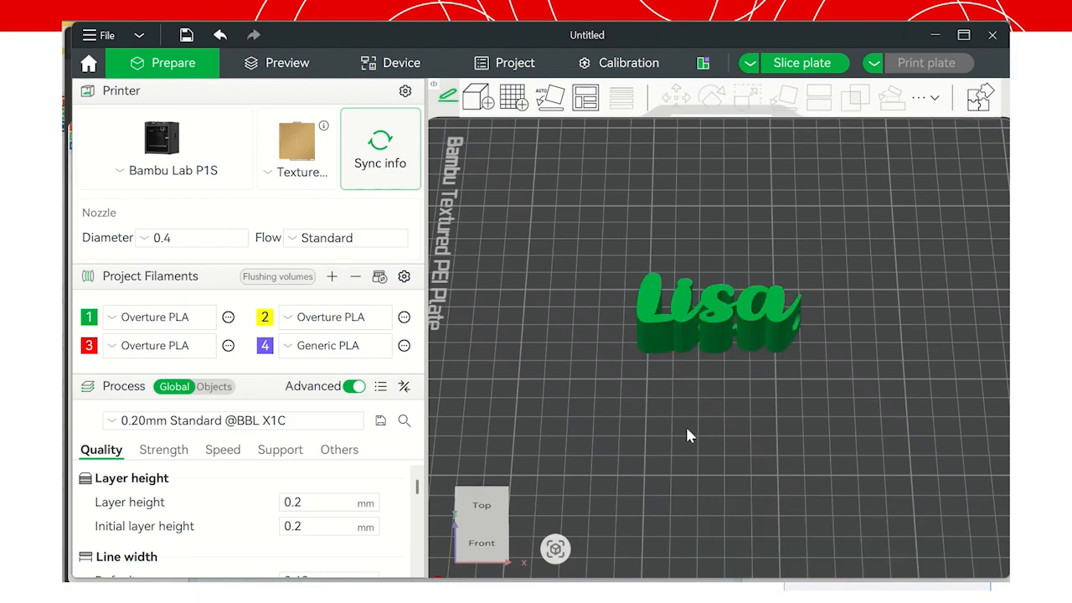
left_click(698, 310)
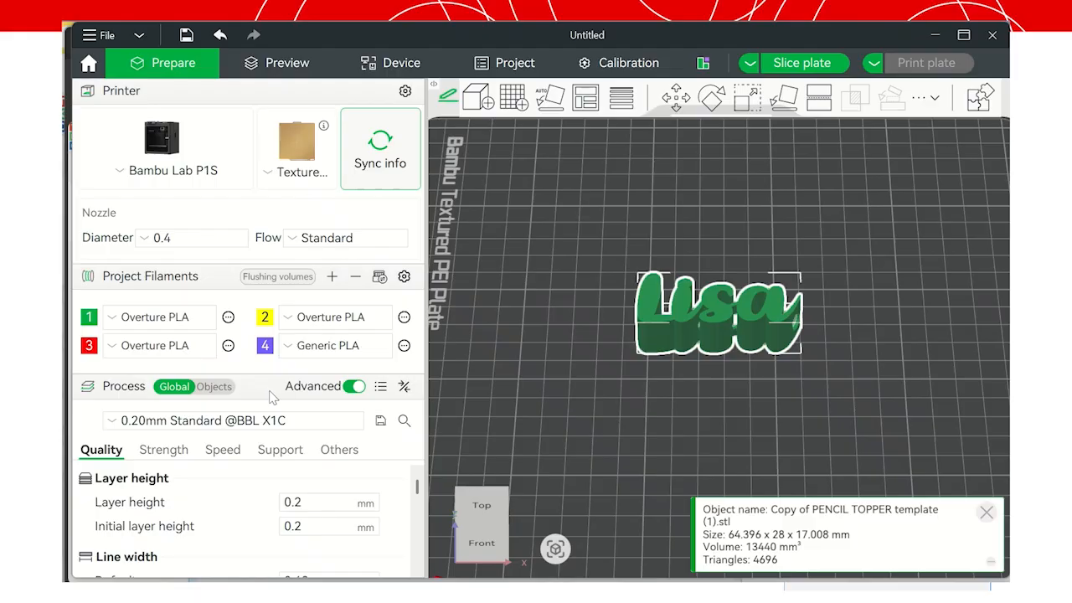
left_click(280, 451)
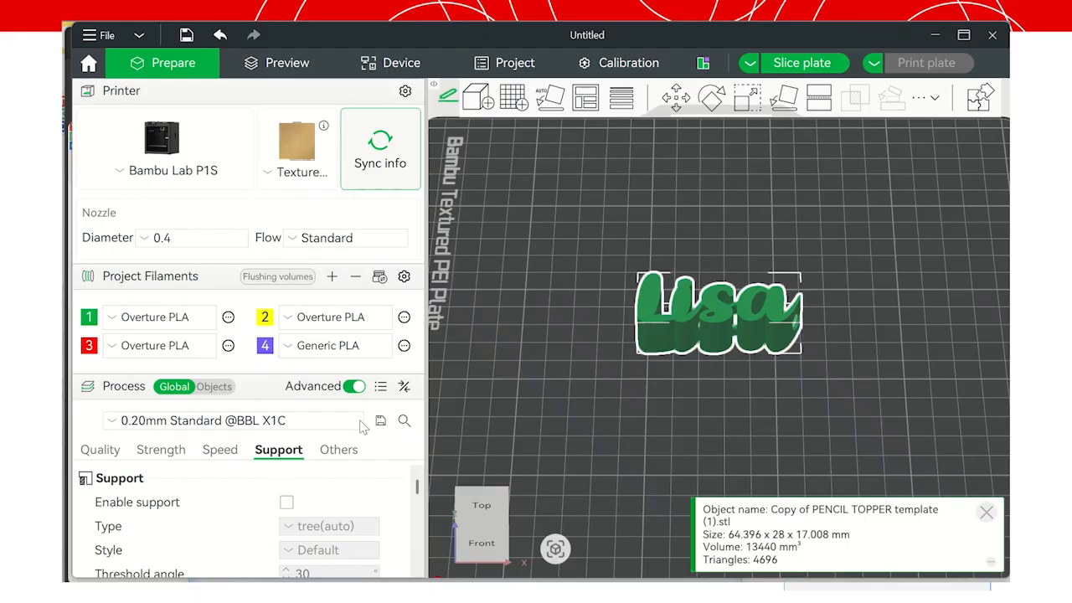
Slice the plate (29m31s, 9.27 g) and send it to the Bambu Lab P1S.
left_click(797, 64)
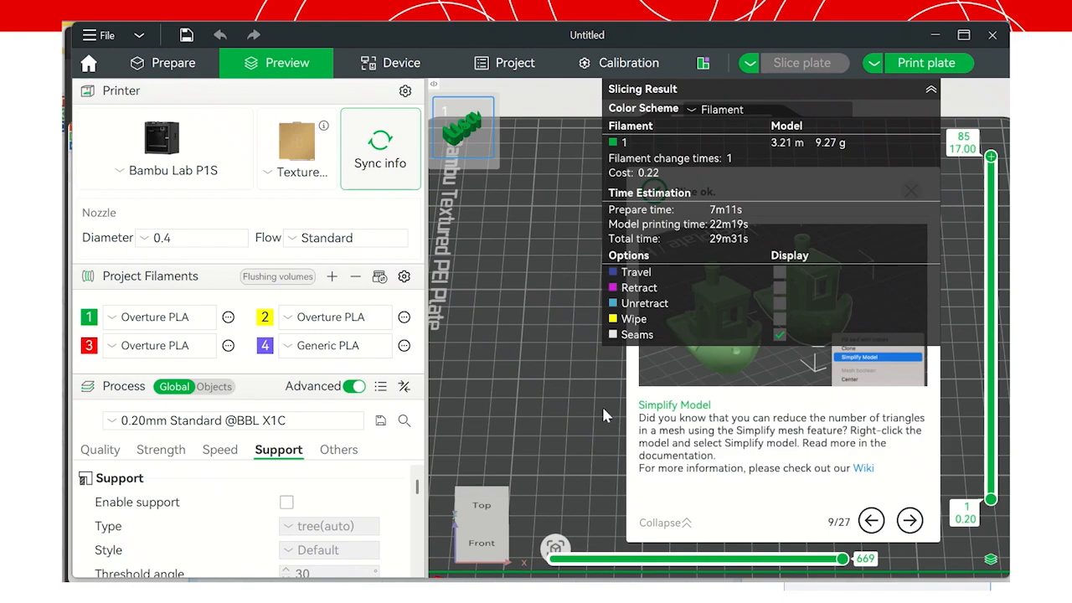
left_click(911, 75)
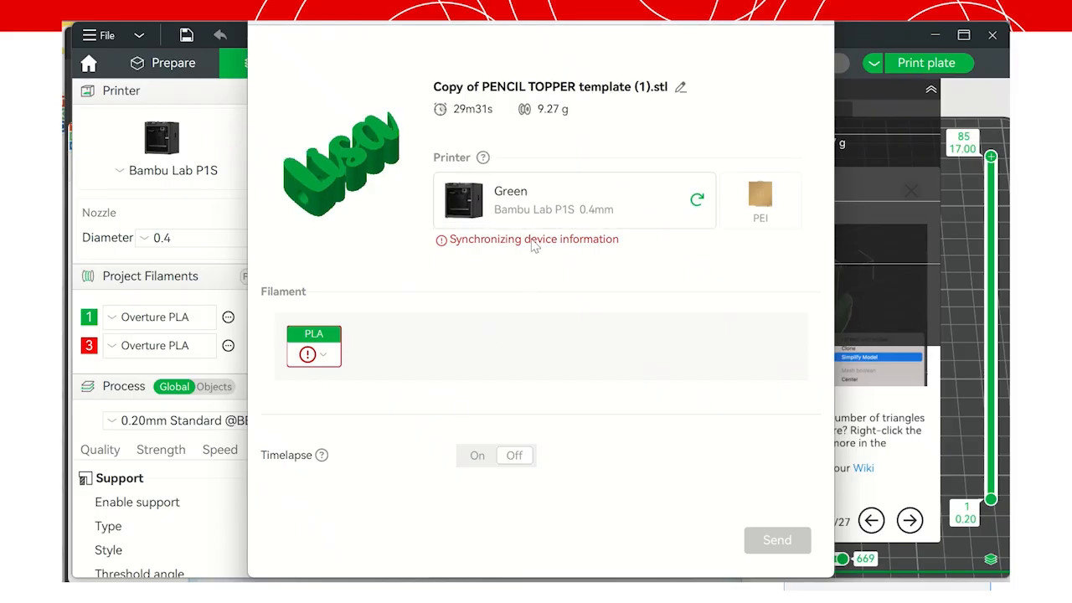
left_click(698, 201)
left_click(596, 213)
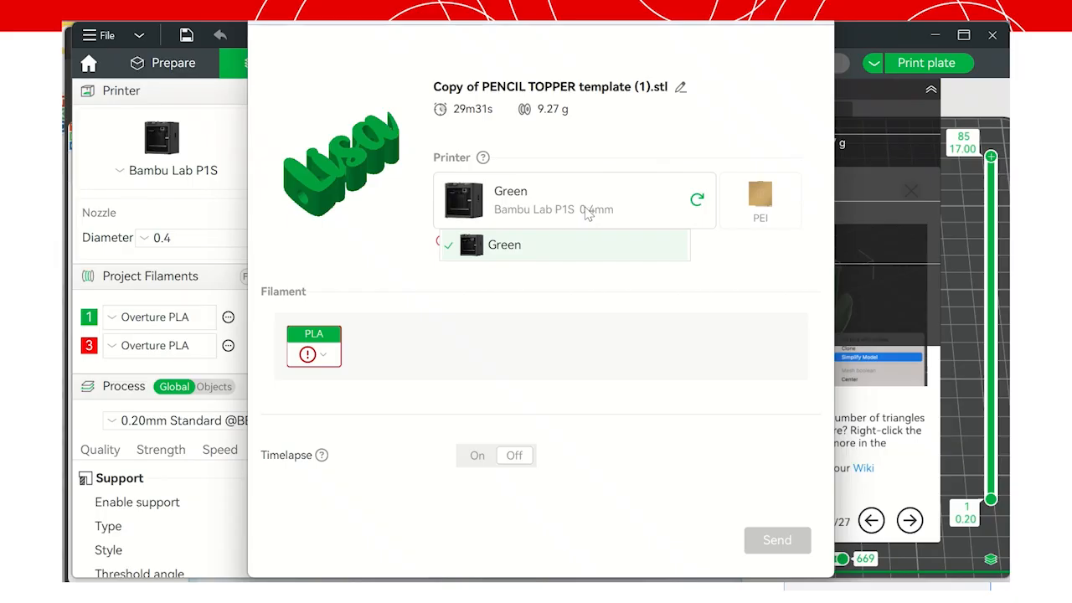
left_click(555, 243)
left_click(546, 219)
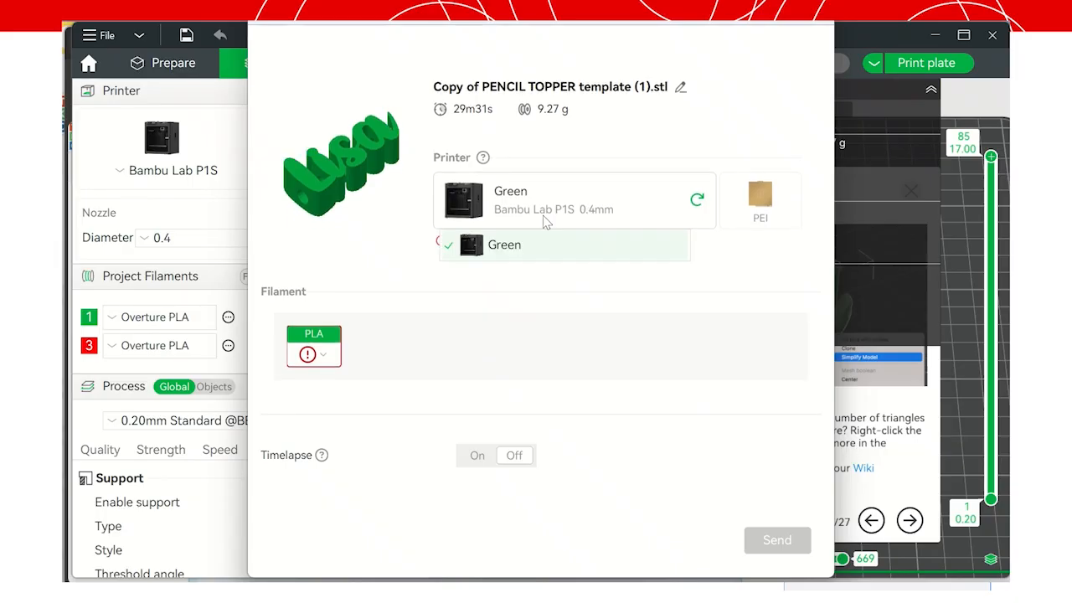